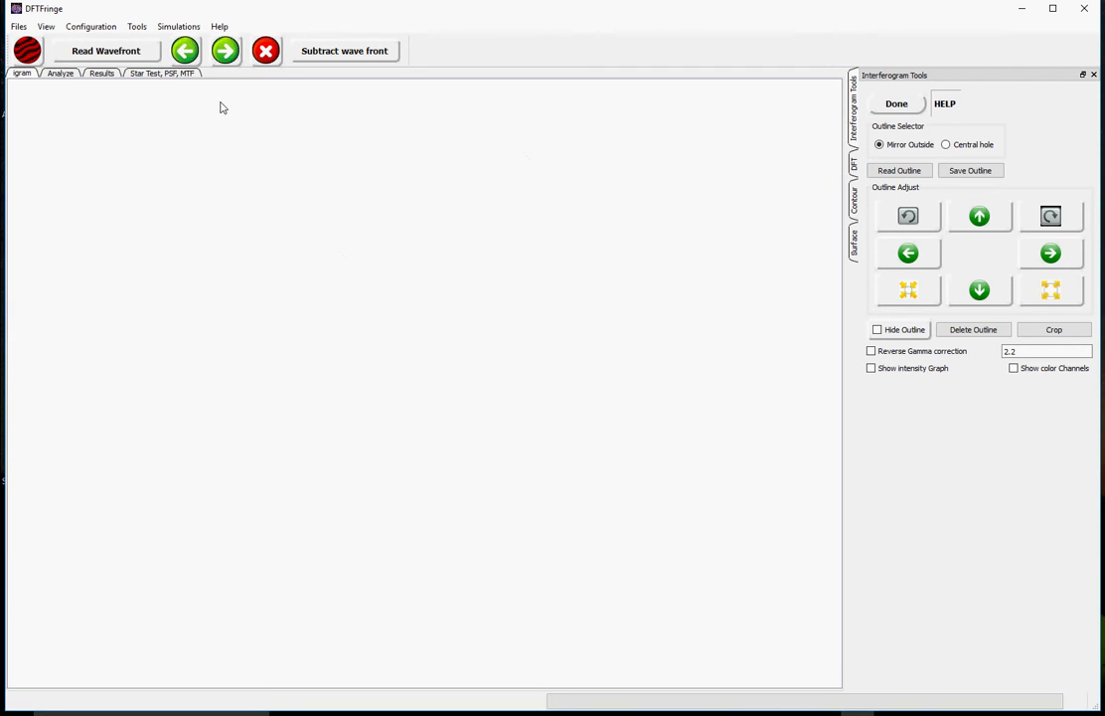
# Step: Simulate a 900-pixel interferogram with x/y tilt 20 and defocus 2, outlined at radius 447.5
pyautogui.click(178, 27)
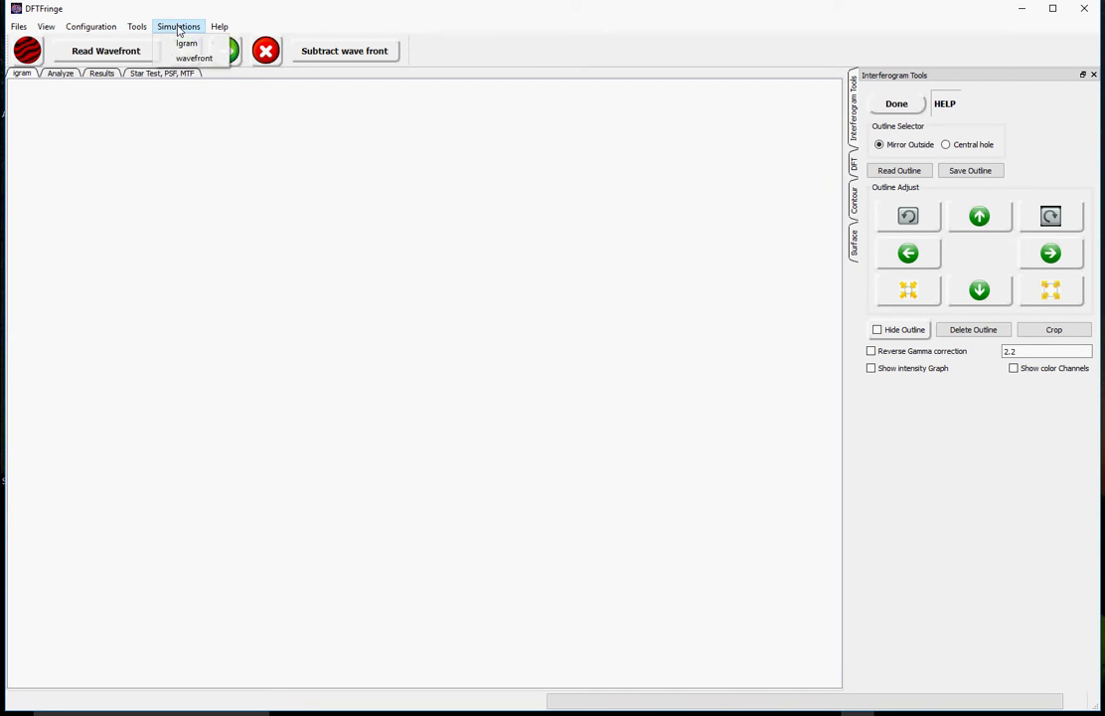
pyautogui.click(184, 45)
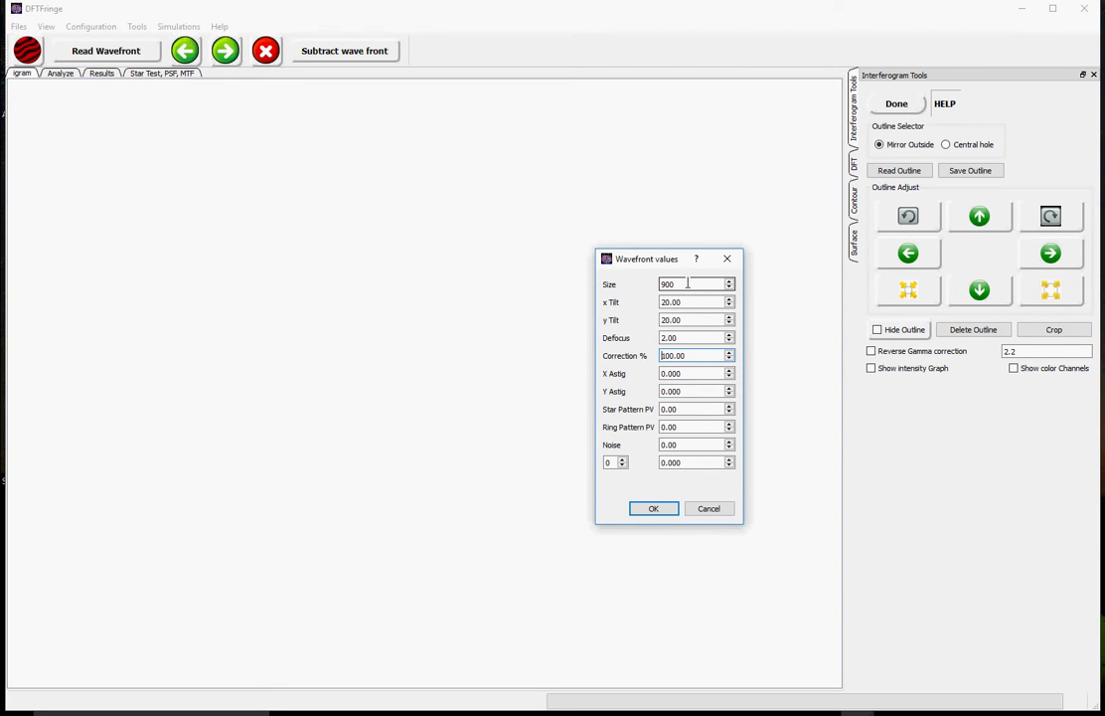
pyautogui.click(653, 509)
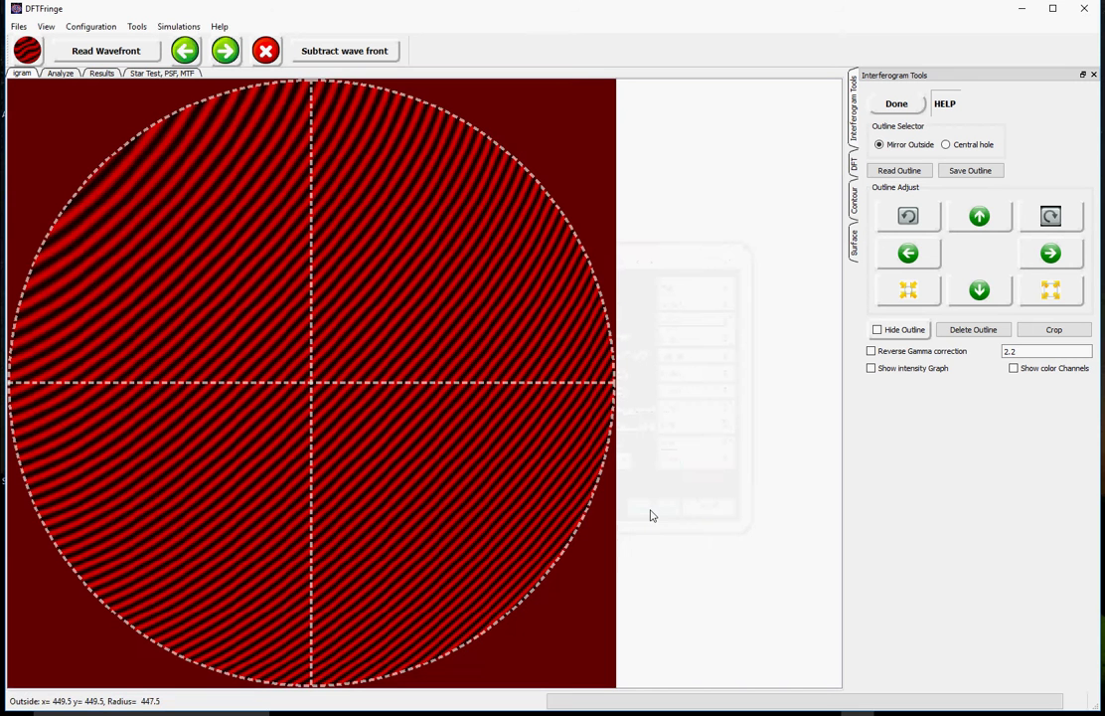
# Step: Show the intensity profile graph, widened and moved fully on screen
pyautogui.click(872, 369)
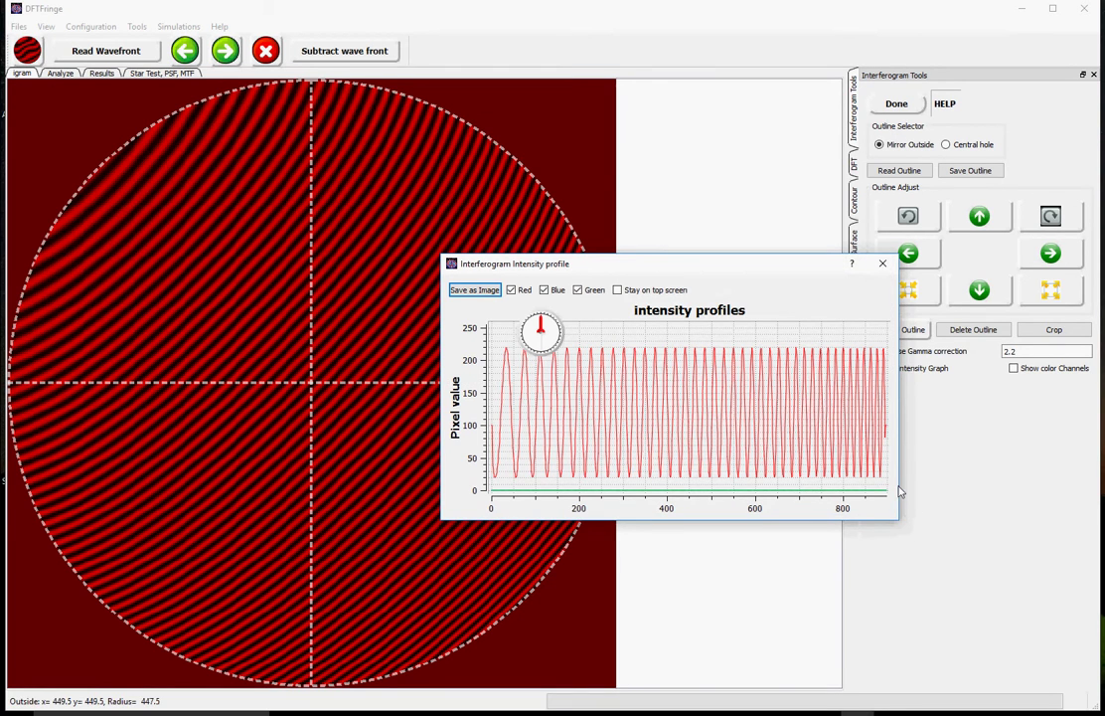
pyautogui.moveTo(899, 491); pyautogui.dragTo(1102, 492)
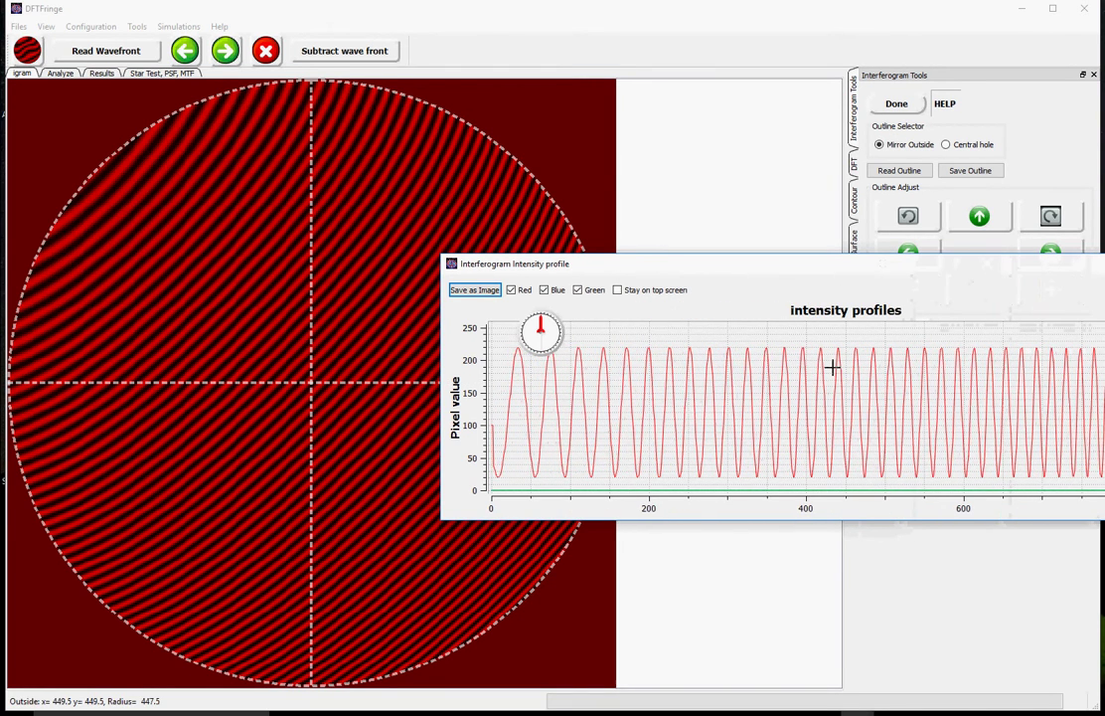
pyautogui.moveTo(846, 265); pyautogui.dragTo(610, 331)
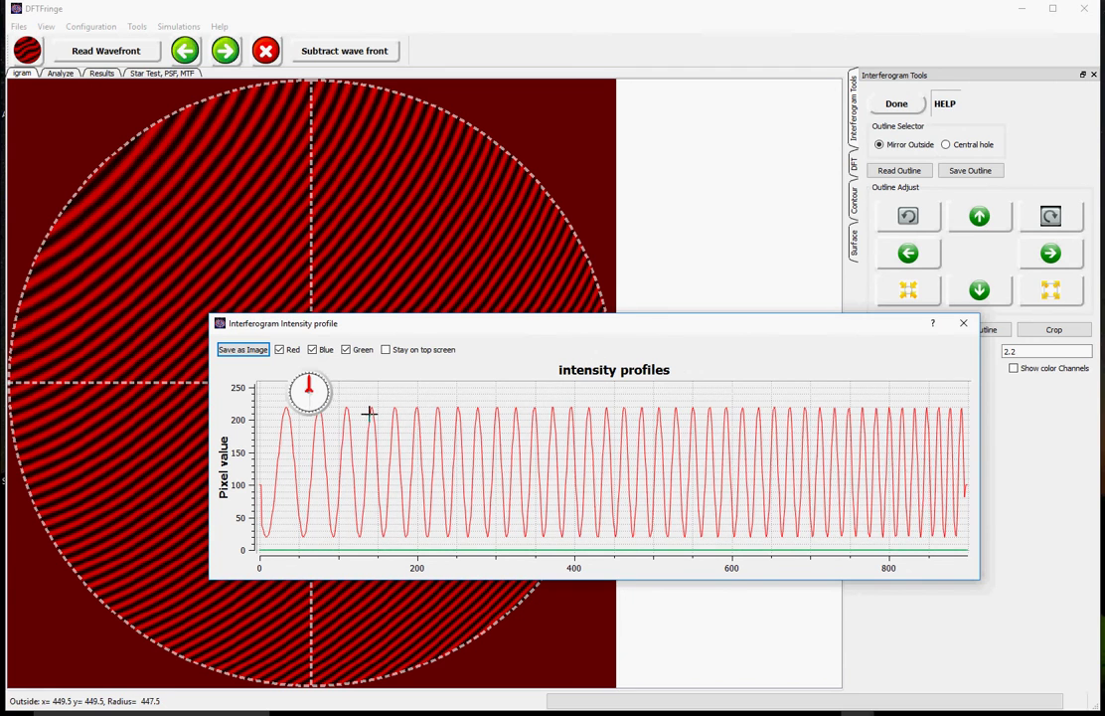
# Step: Rotate the sampling angle across denser fringes, then move the profile graph aside
pyautogui.click(318, 395)
pyautogui.moveTo(319, 395)
pyautogui.mouseDown()
pyautogui.moveTo(315, 409)
pyautogui.moveTo(313, 400)
pyautogui.moveTo(329, 401)
pyautogui.mouseUp()
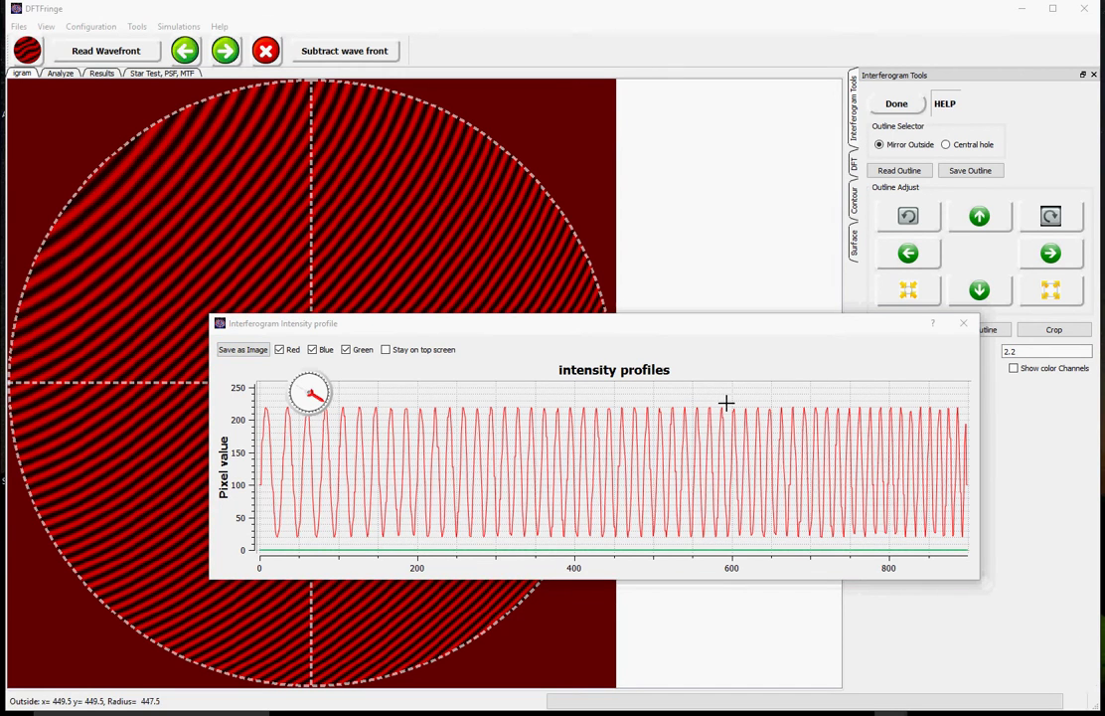
pyautogui.moveTo(735, 325); pyautogui.dragTo(586, 361)
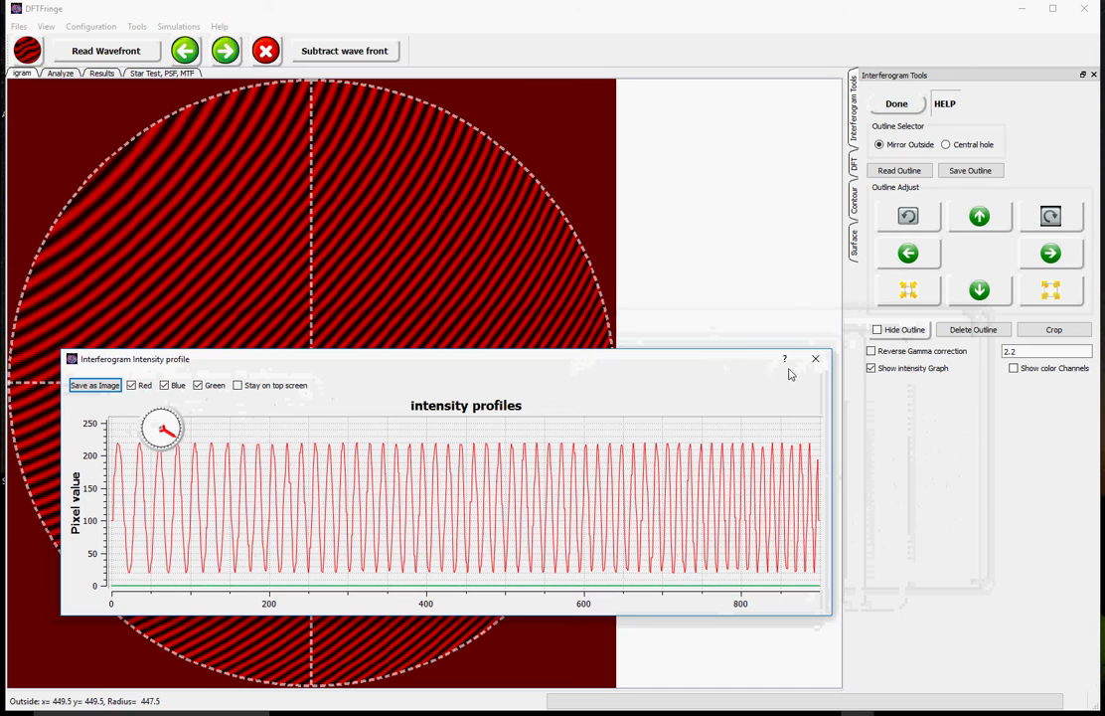
# Step: Open the Igram color channels window with separate red, green and blue images, and reposition it
pyautogui.click(1026, 373)
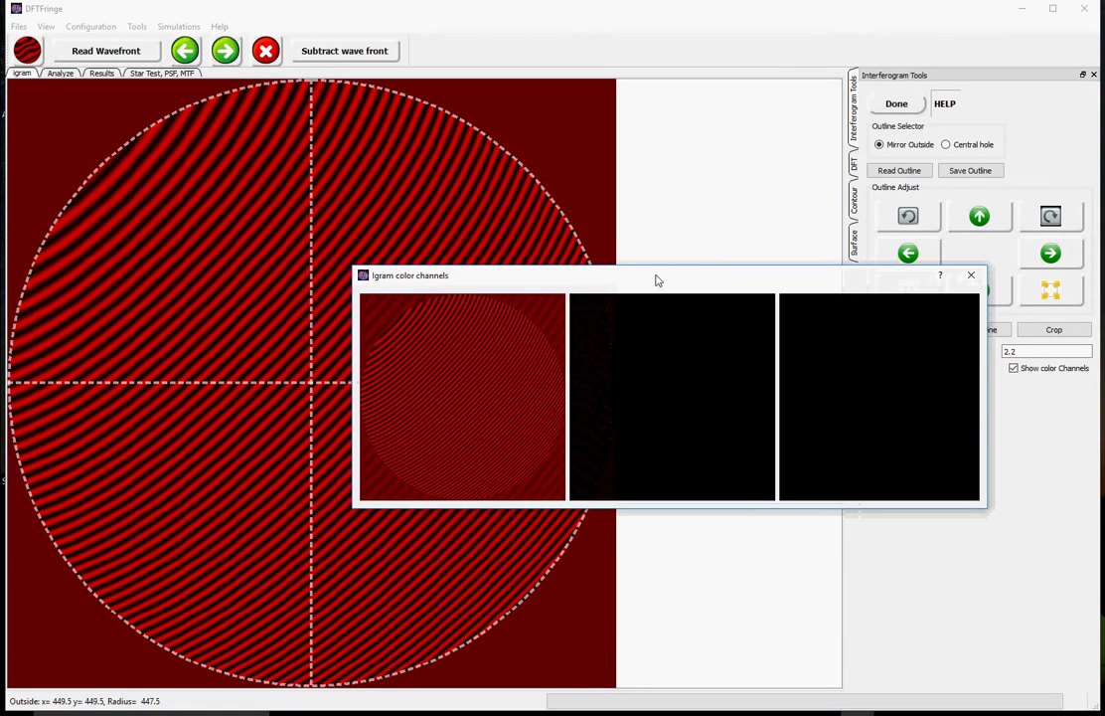
pyautogui.moveTo(656, 278); pyautogui.dragTo(604, 278)
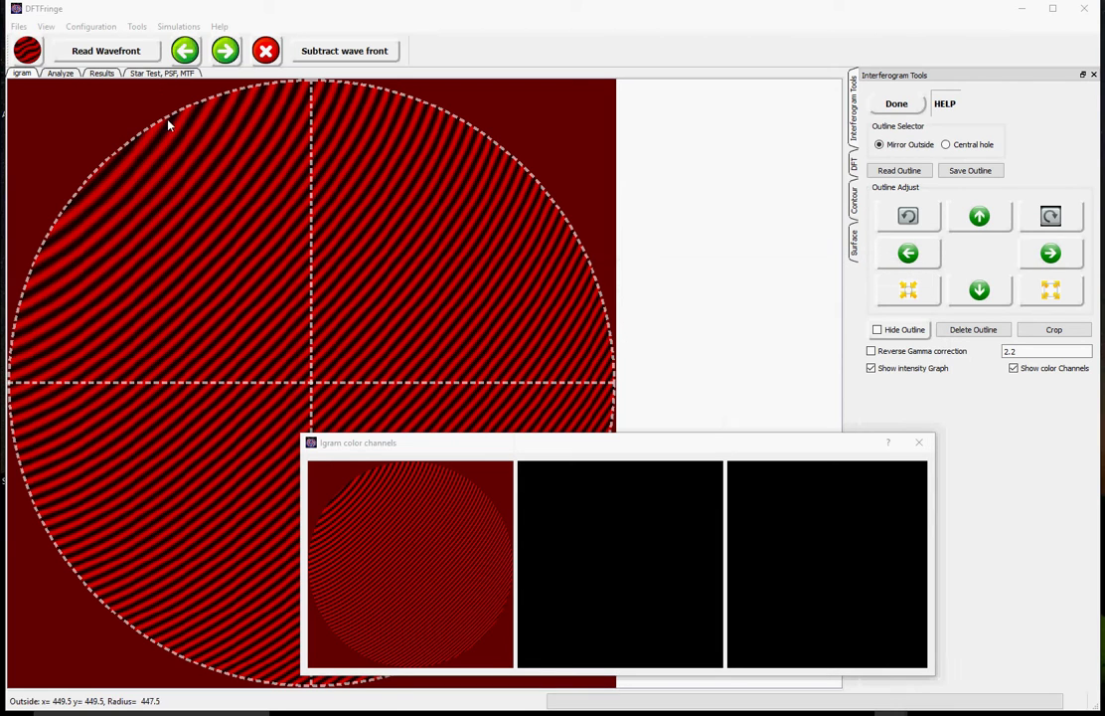
# Step: Enable Show DFT Thumbnail in the DFT preferences, then crop to the mirror outline
pyautogui.click(108, 30)
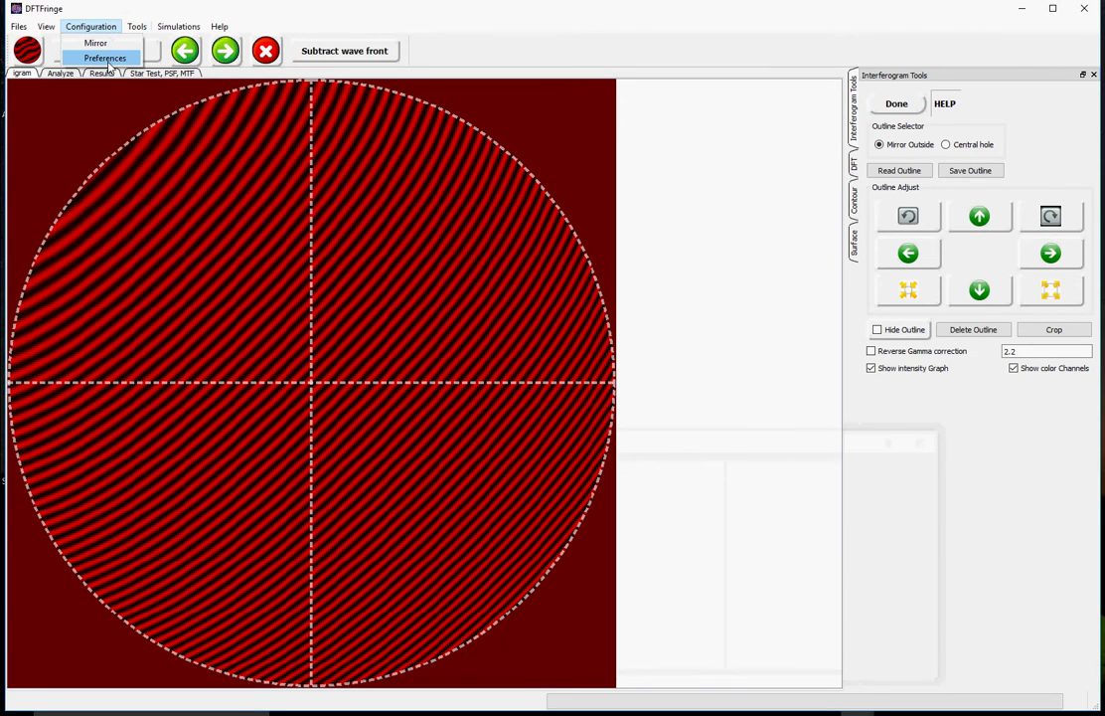
pyautogui.click(102, 57)
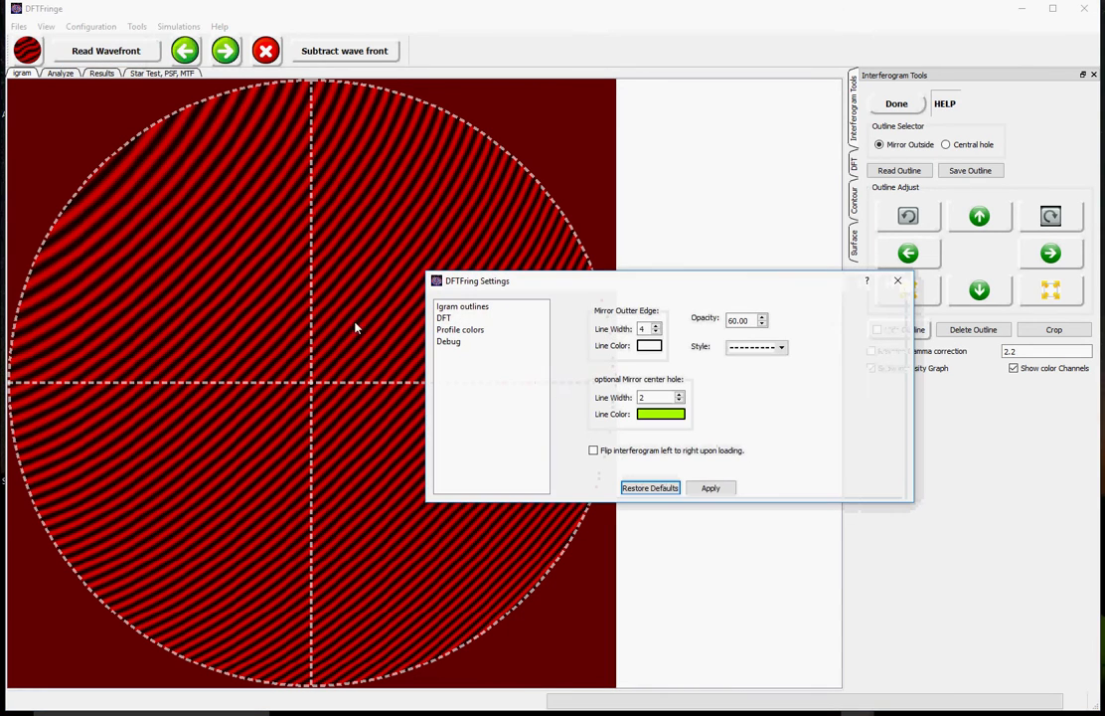
pyautogui.click(478, 318)
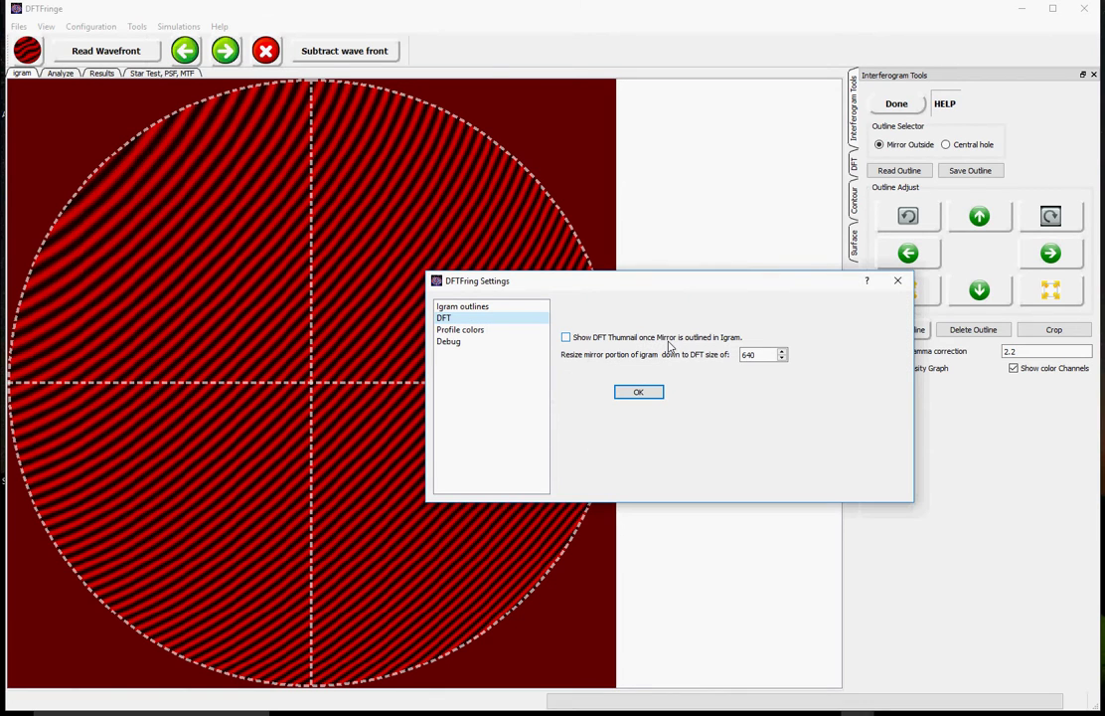
pyautogui.click(565, 338)
pyautogui.click(637, 392)
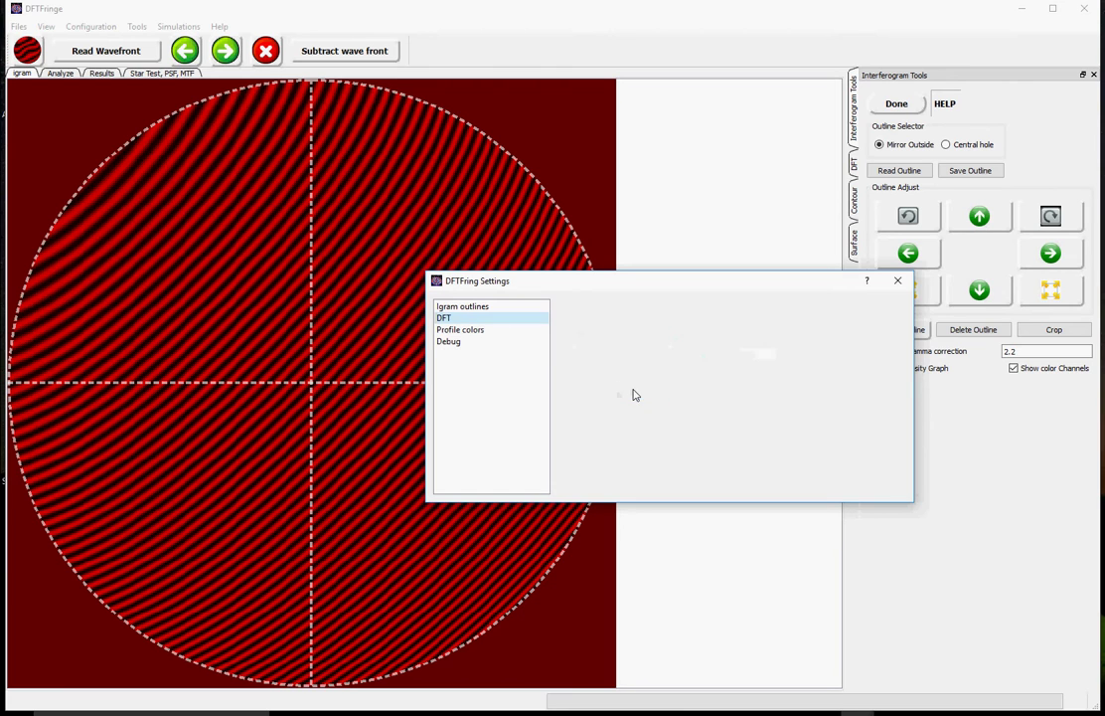
pyautogui.click(896, 282)
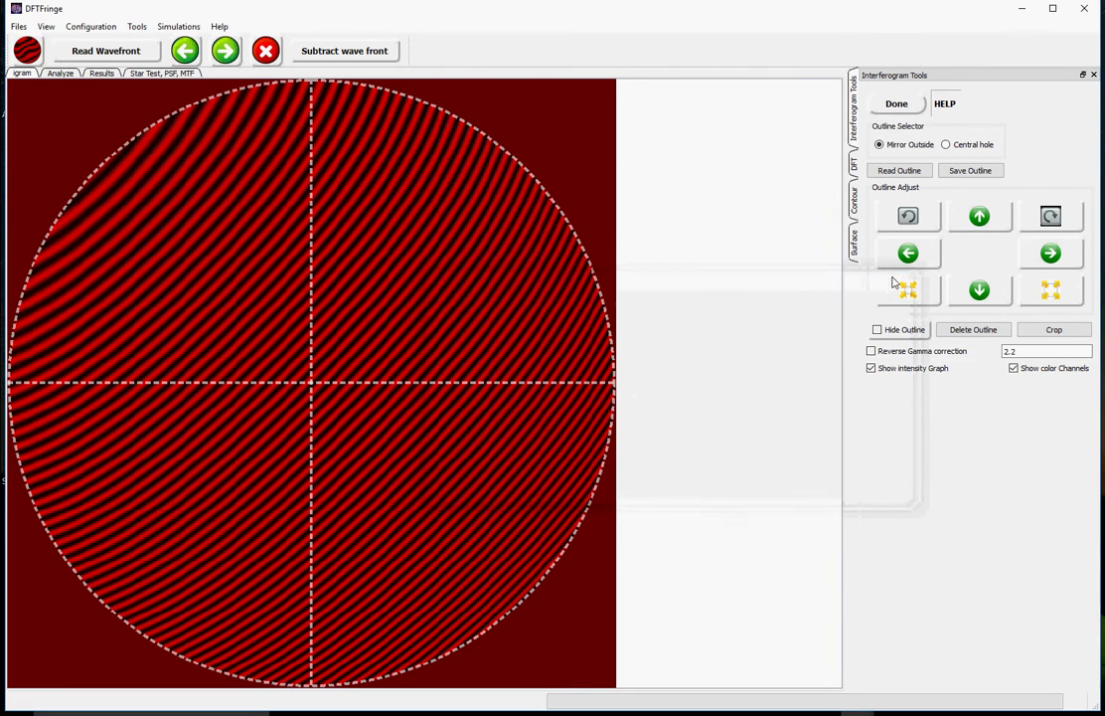
pyautogui.click(1059, 330)
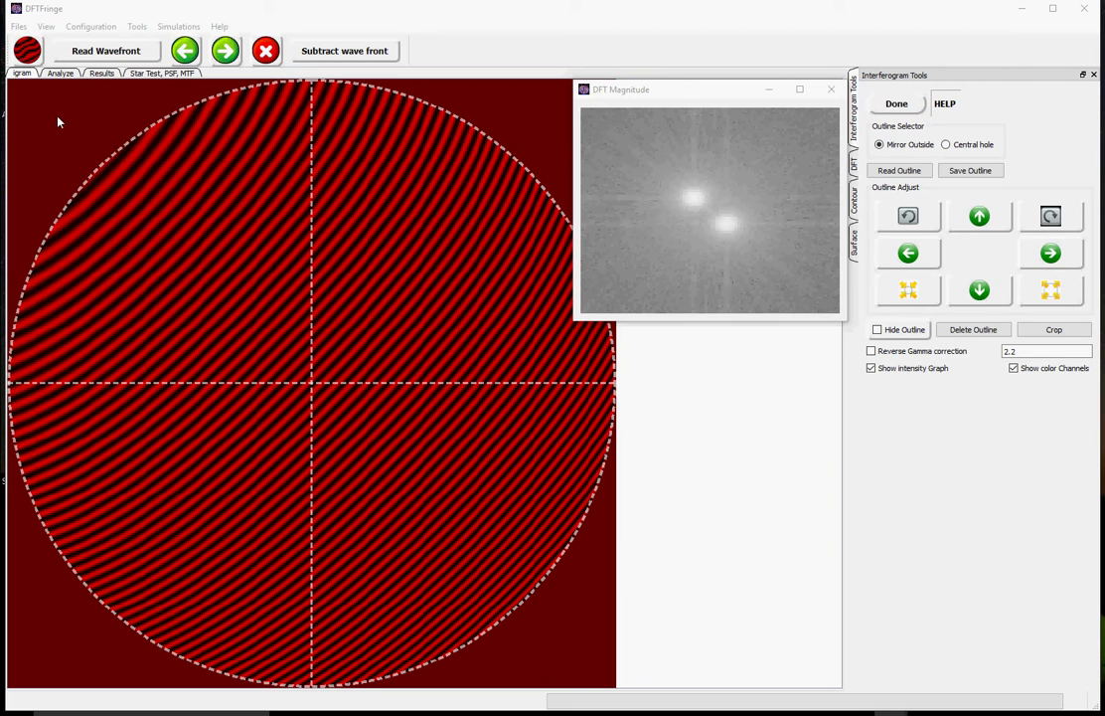
# Step: Load the recent photo IMG_5742_crop.jpg from the Files menu
pyautogui.click(20, 28)
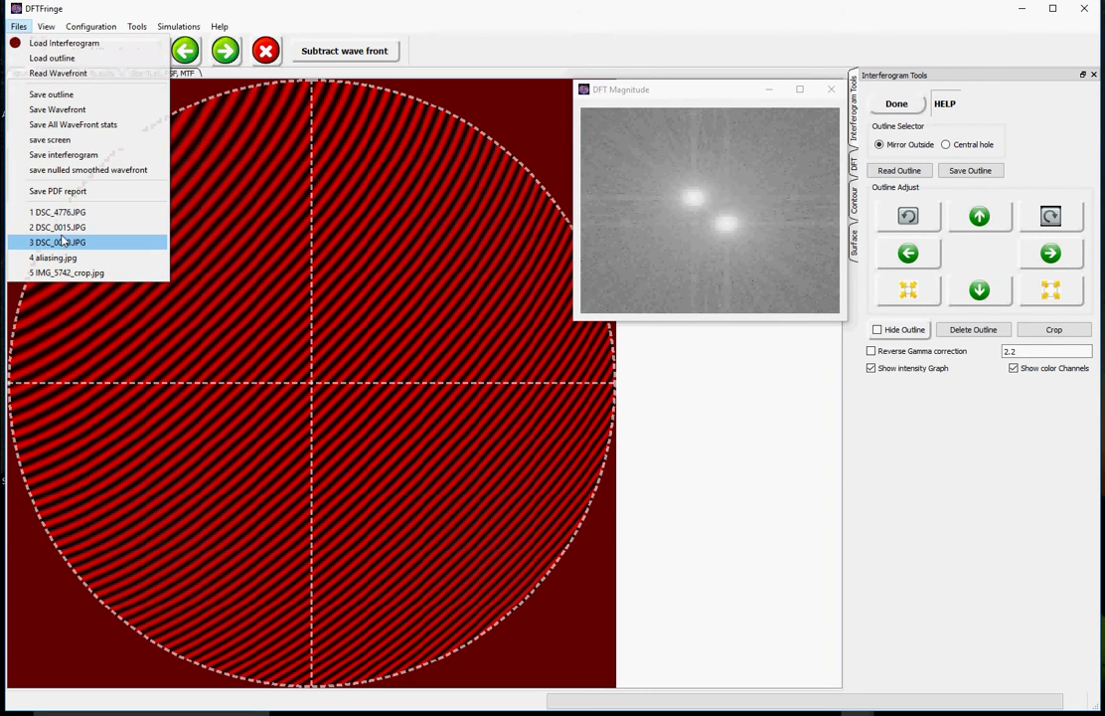
pyautogui.click(51, 272)
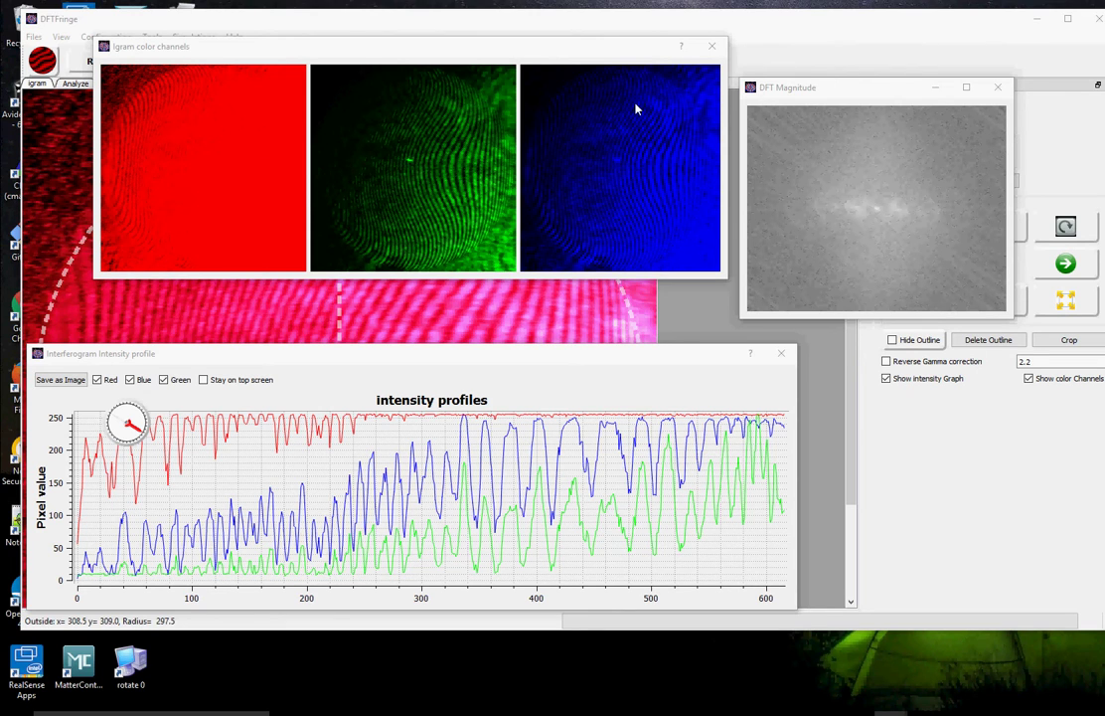
# Step: Close the colour channels view, move the DFT preview, and recompute the DFT from Blue
pyautogui.click(710, 48)
pyautogui.moveTo(835, 93); pyautogui.dragTo(588, 65)
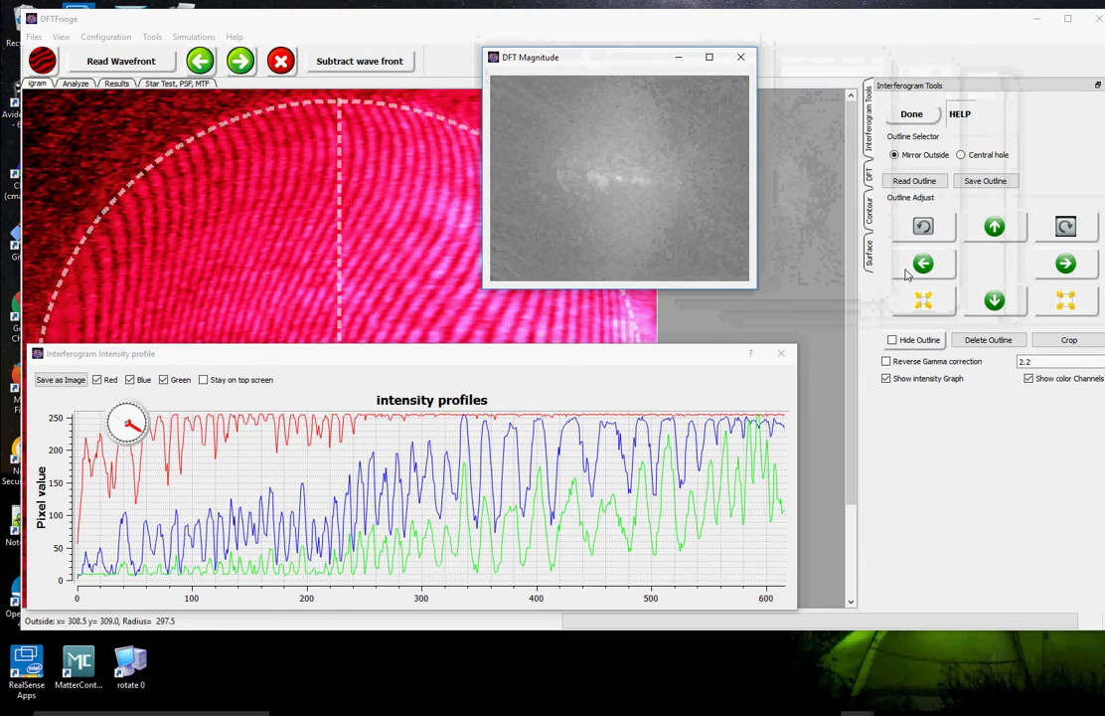
pyautogui.click(869, 177)
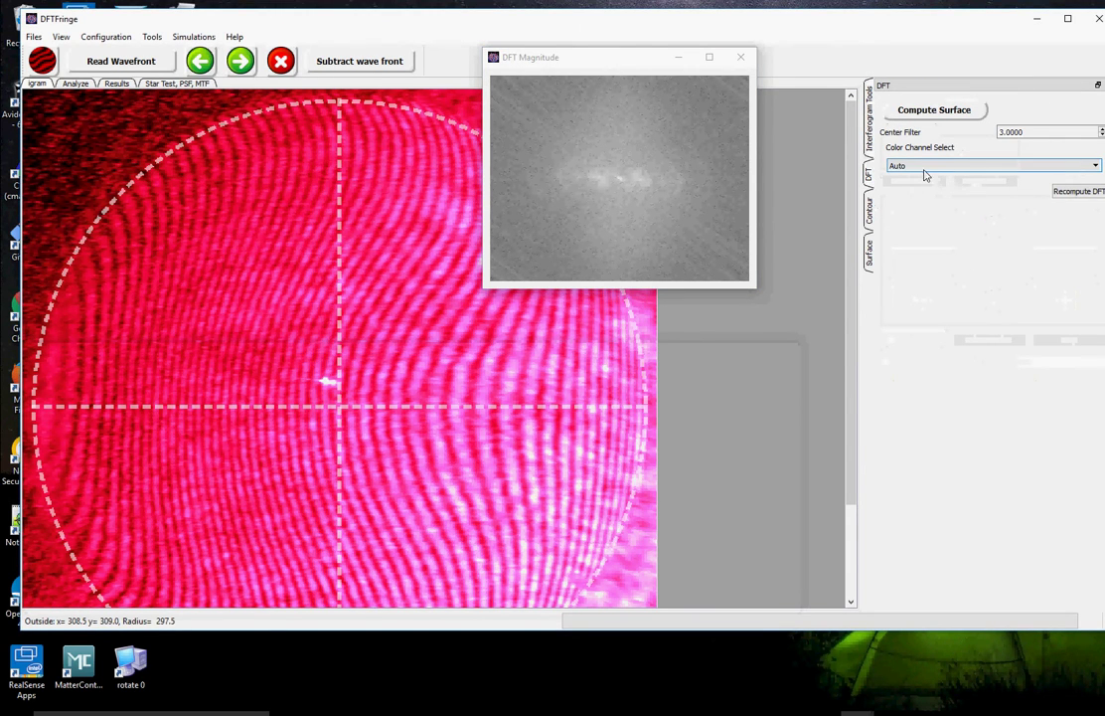
pyautogui.click(1095, 167)
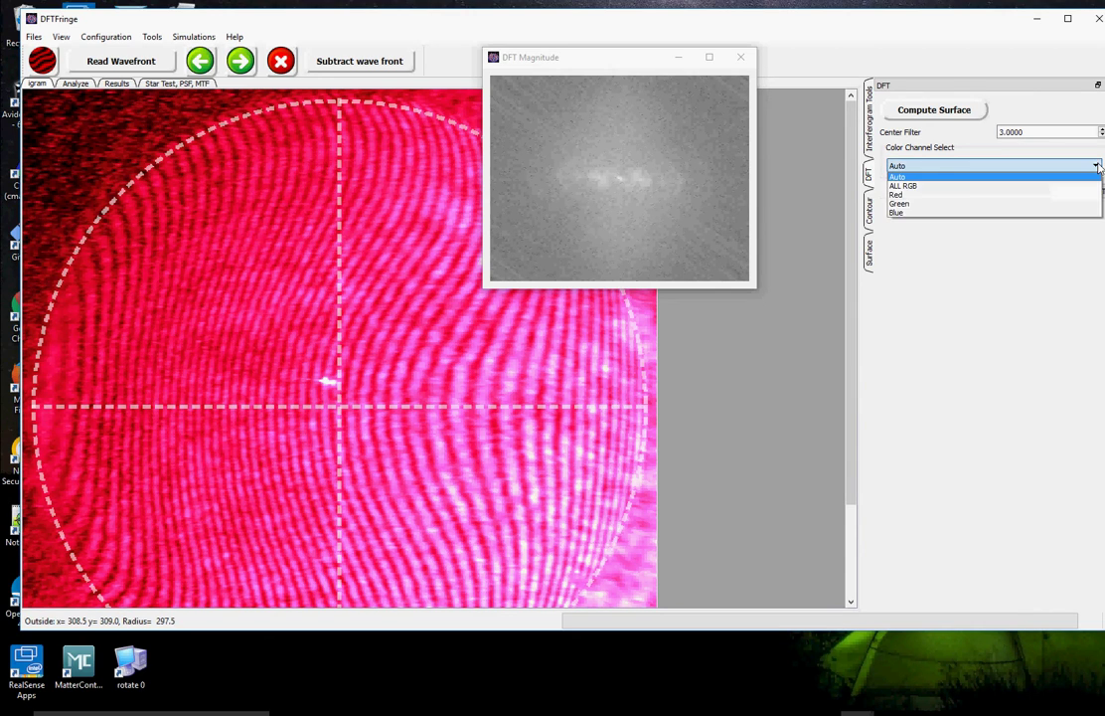
pyautogui.click(918, 214)
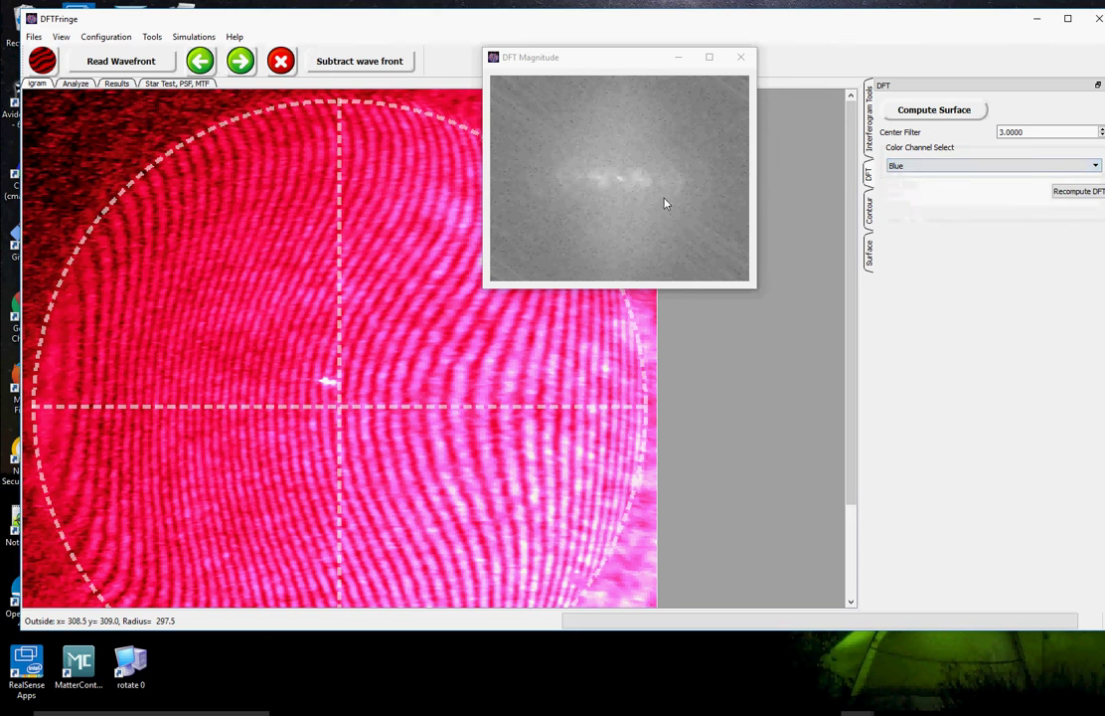
pyautogui.click(1076, 195)
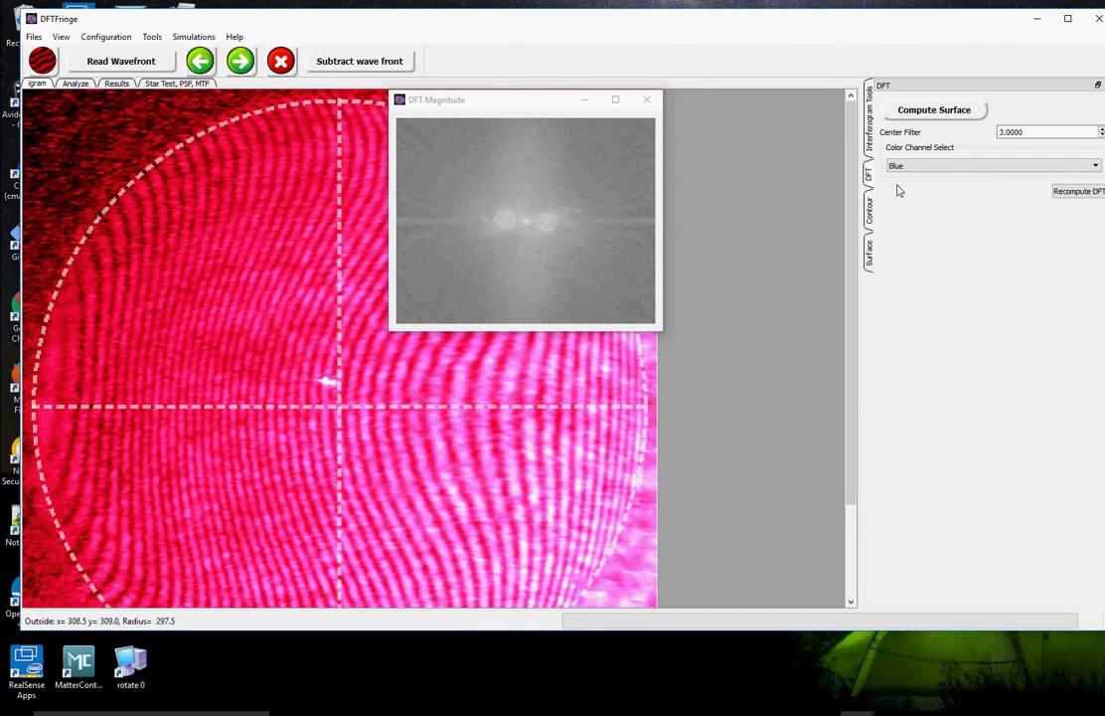
# Step: Recompute the DFT magnitude using ALL RGB channels, then using the Red channel
pyautogui.click(1091, 167)
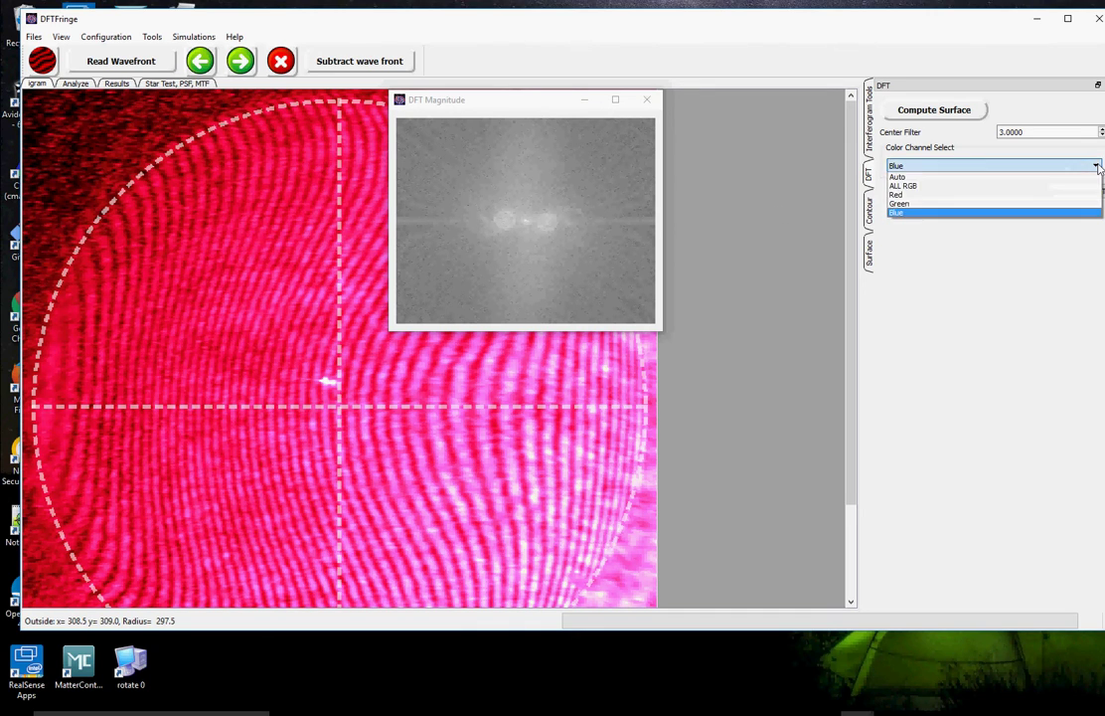
pyautogui.click(970, 189)
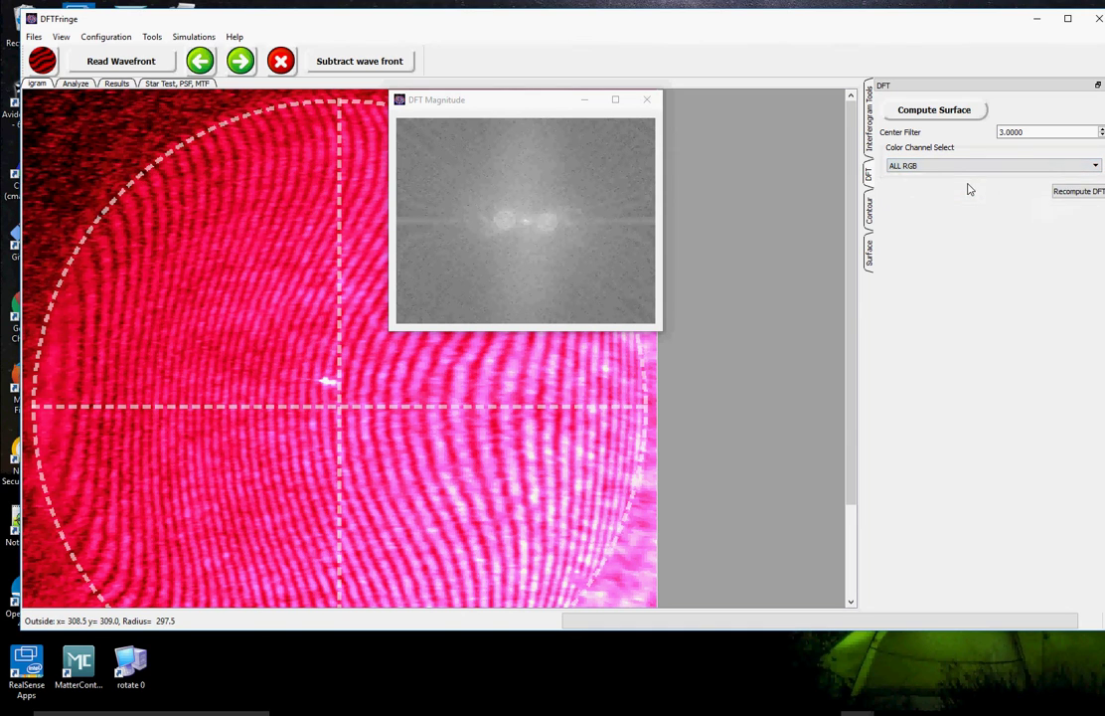
pyautogui.click(1060, 192)
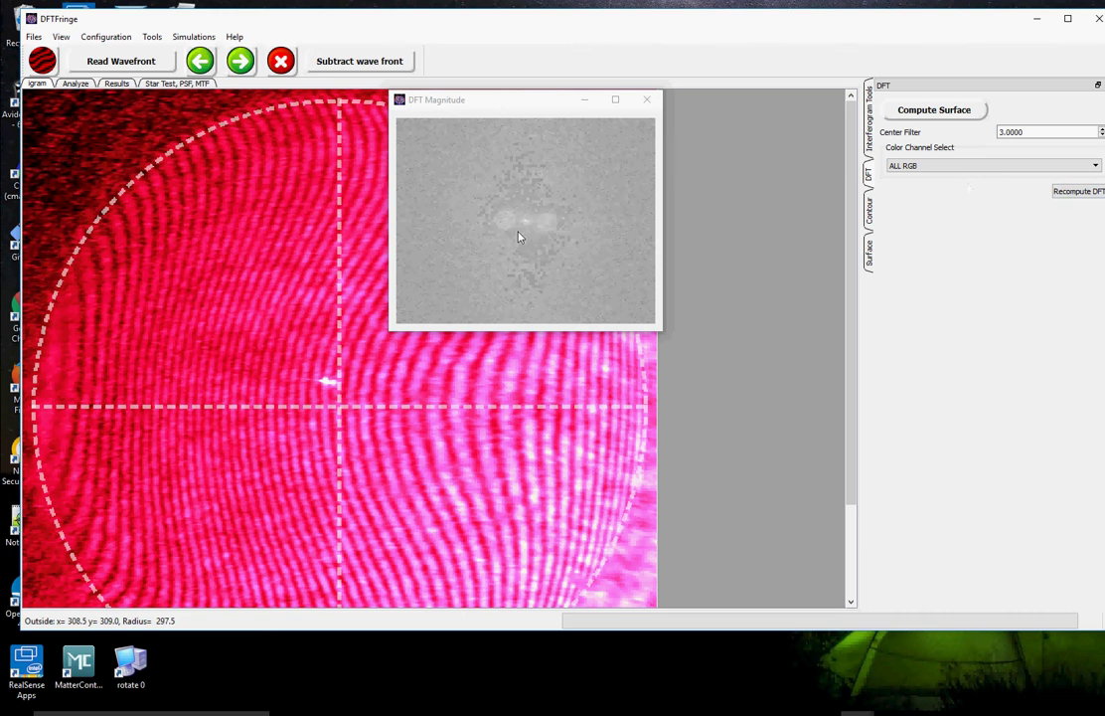
pyautogui.click(1083, 194)
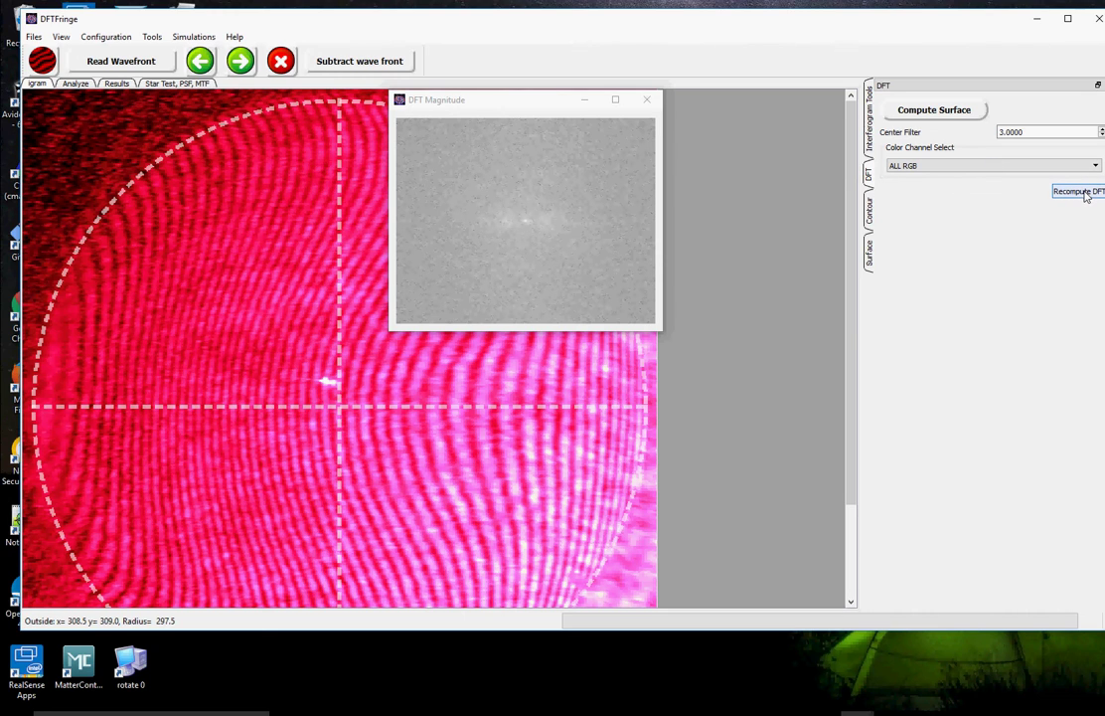
pyautogui.click(1094, 166)
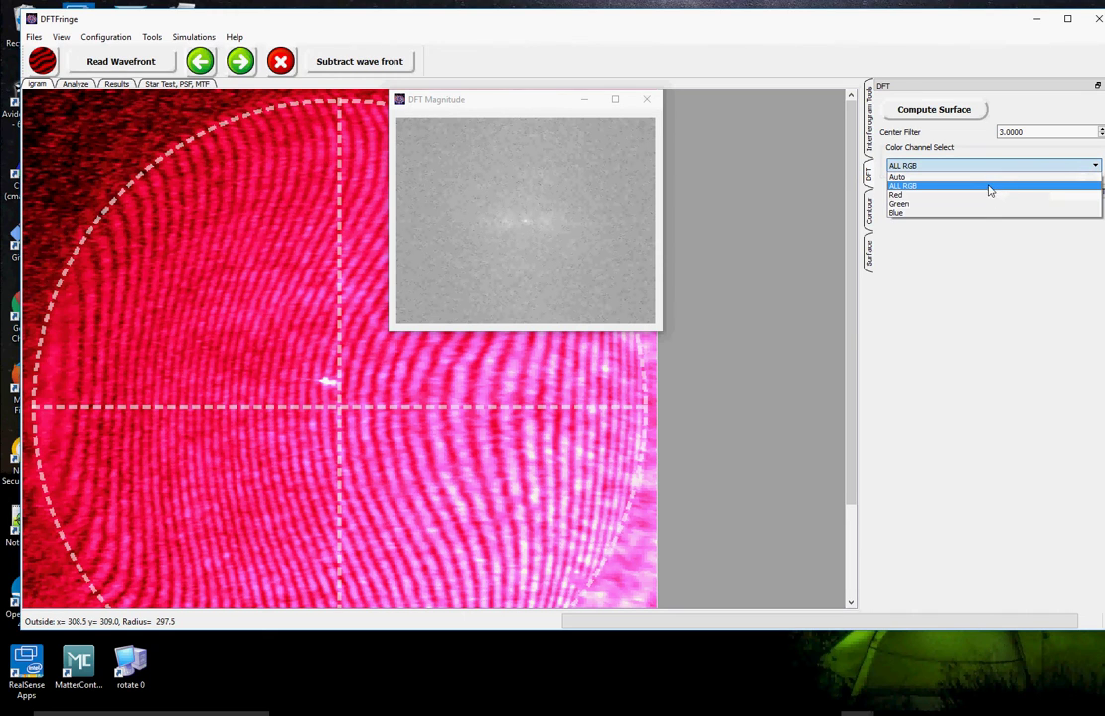
pyautogui.click(984, 195)
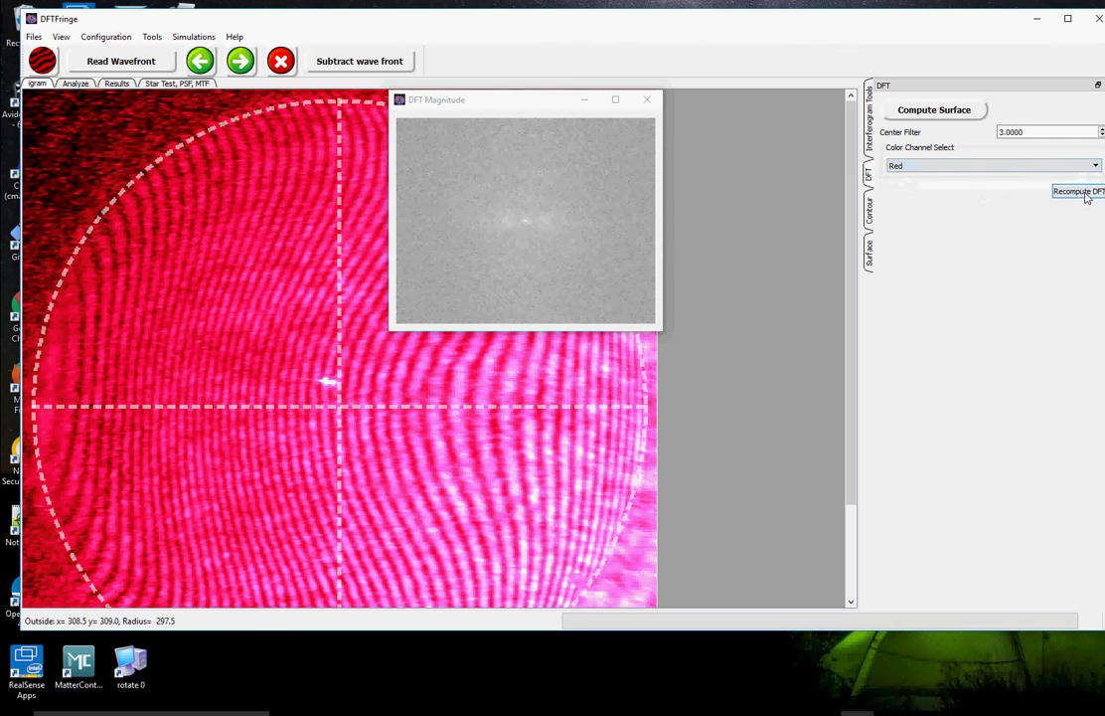
pyautogui.click(1086, 196)
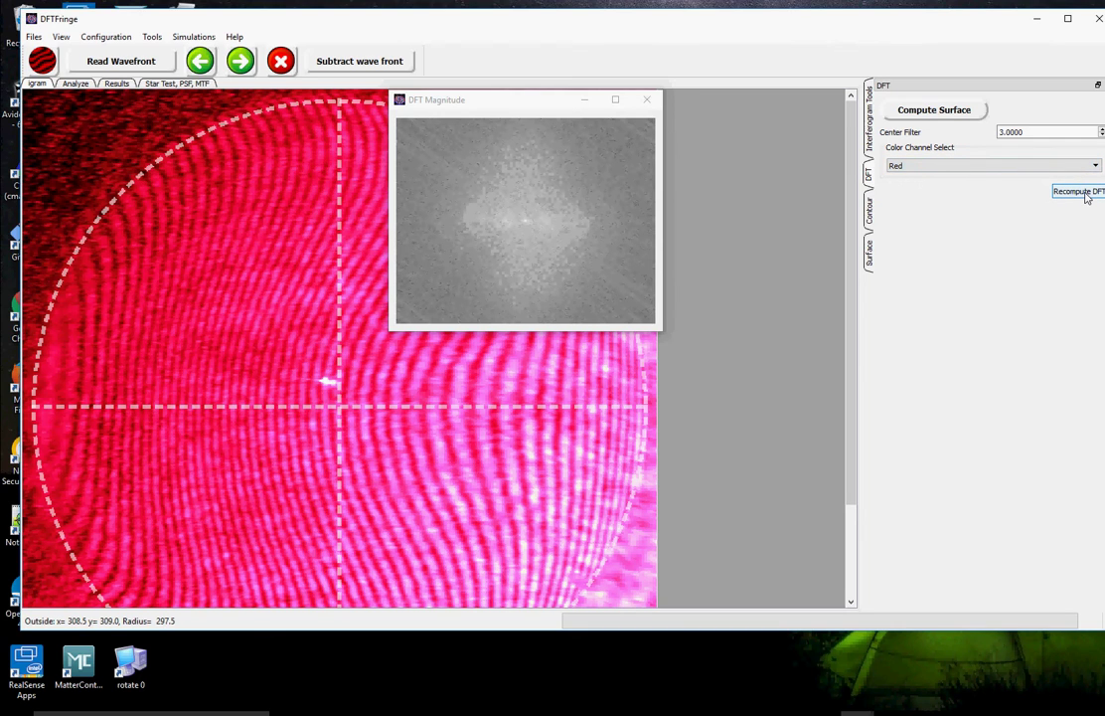
# Step: Switch the DFT channel to Green, then finish by recomputing from the Blue channel
pyautogui.click(1076, 166)
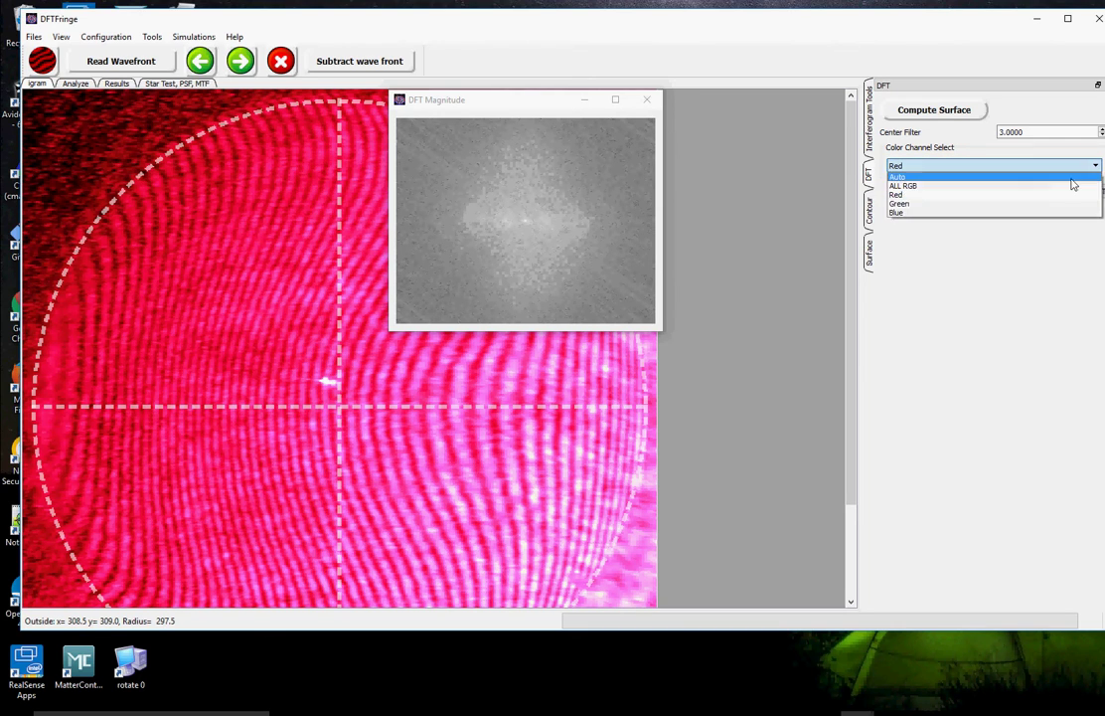
pyautogui.click(1048, 203)
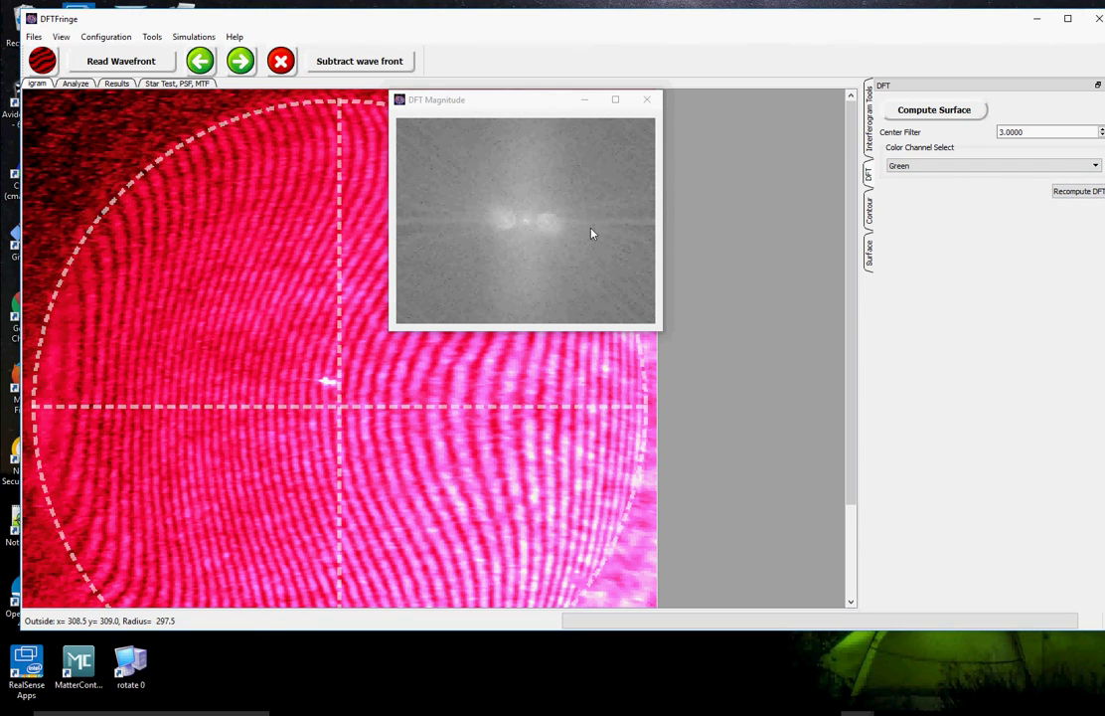
pyautogui.click(974, 166)
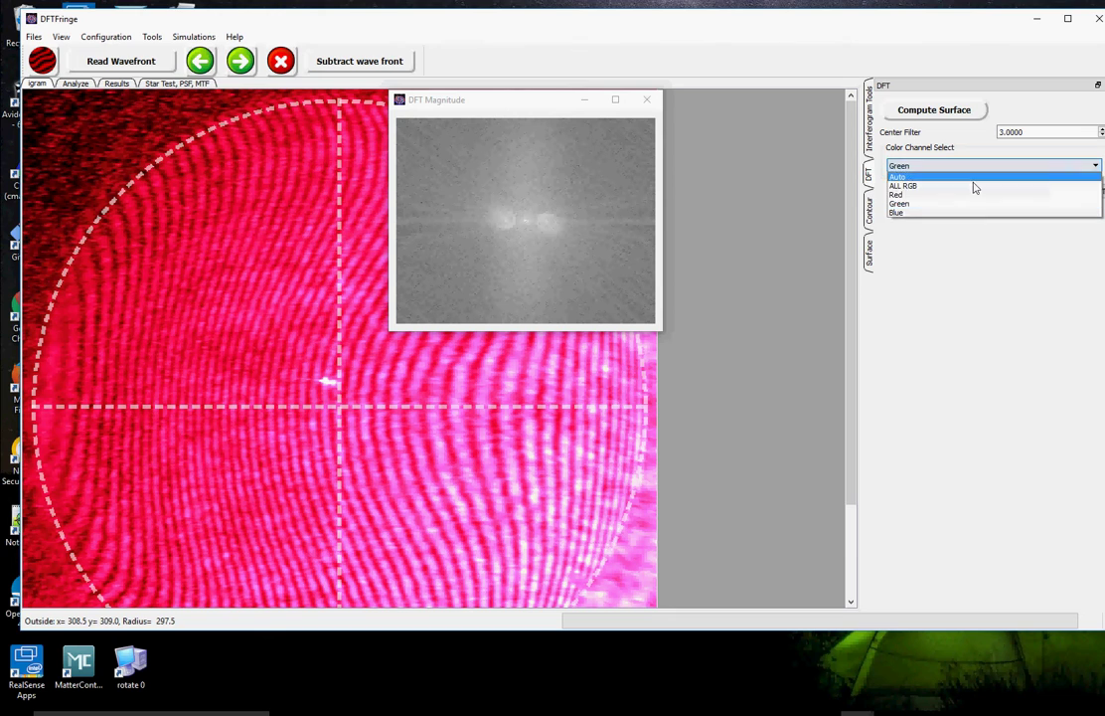
pyautogui.click(940, 220)
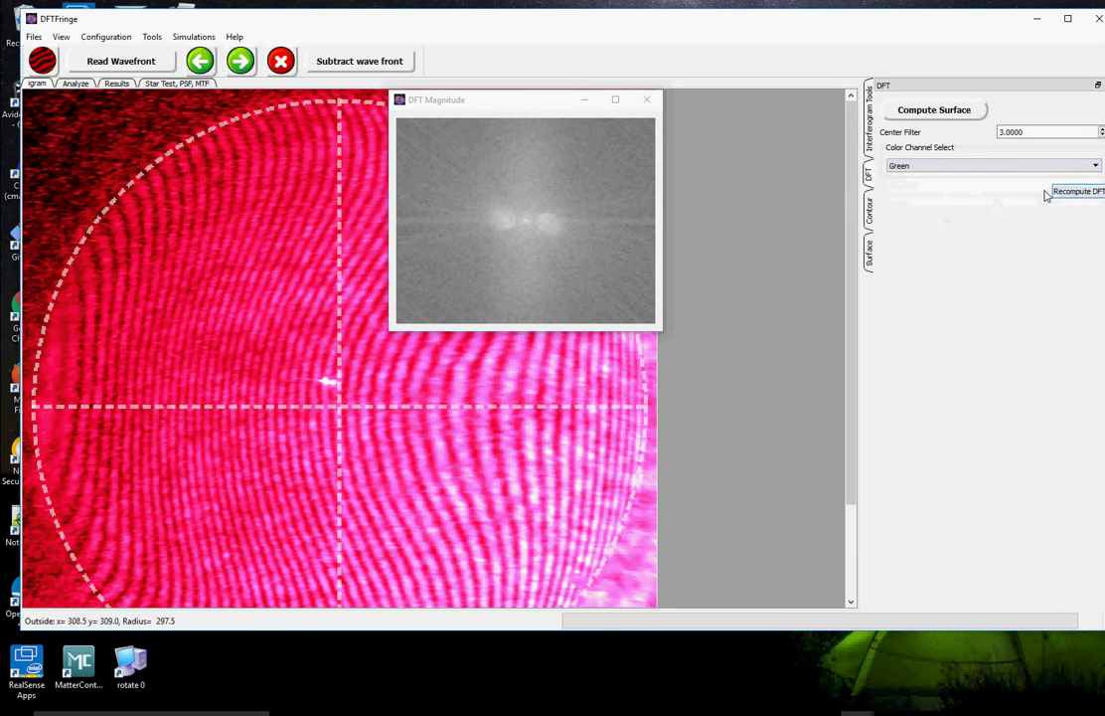
pyautogui.click(1072, 167)
pyautogui.click(1004, 217)
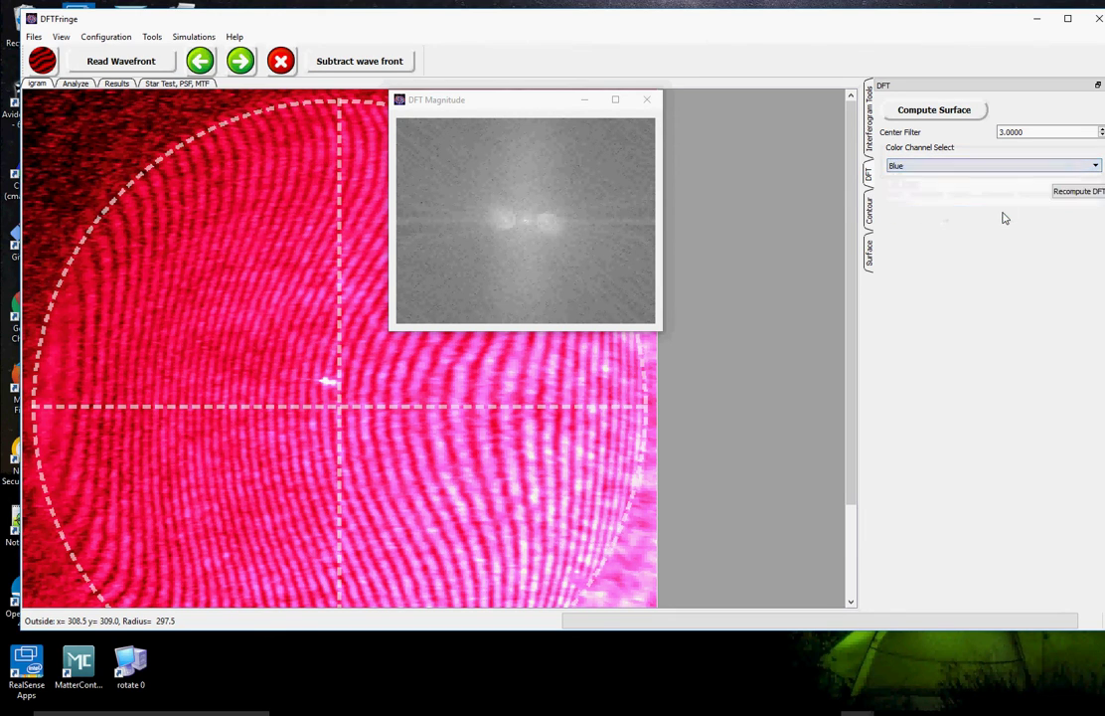
pyautogui.click(1069, 196)
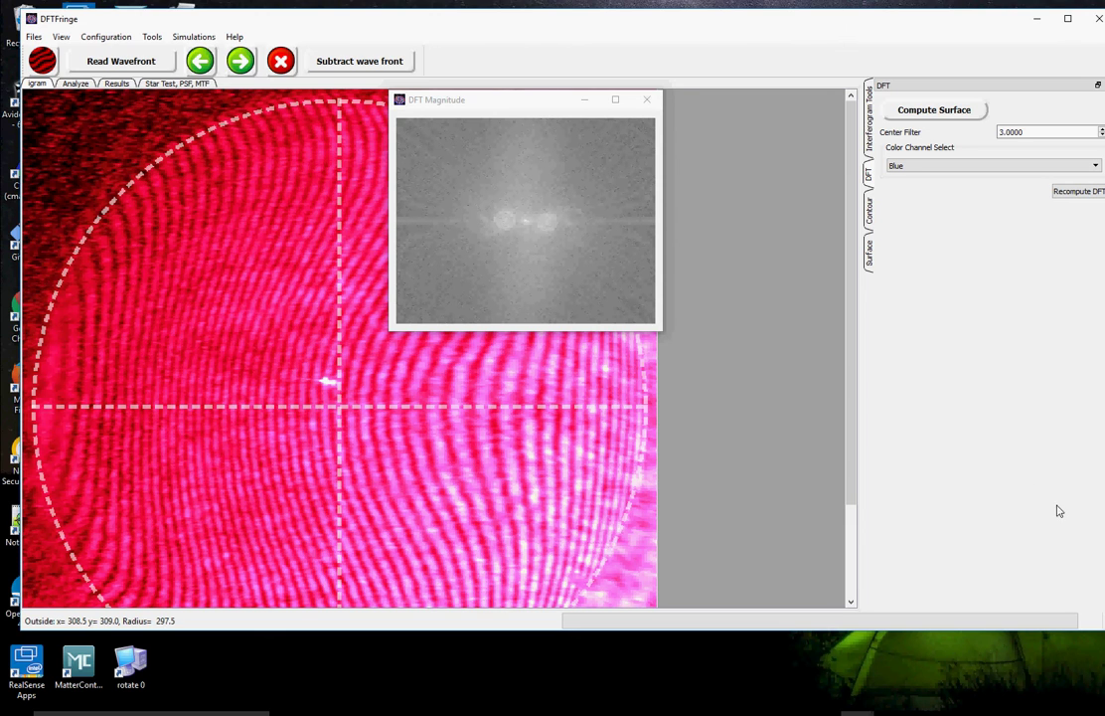
# Step: Tick Show intensity Graph to plot the photo's red, green and blue pixel curves
pyautogui.click(328, 382)
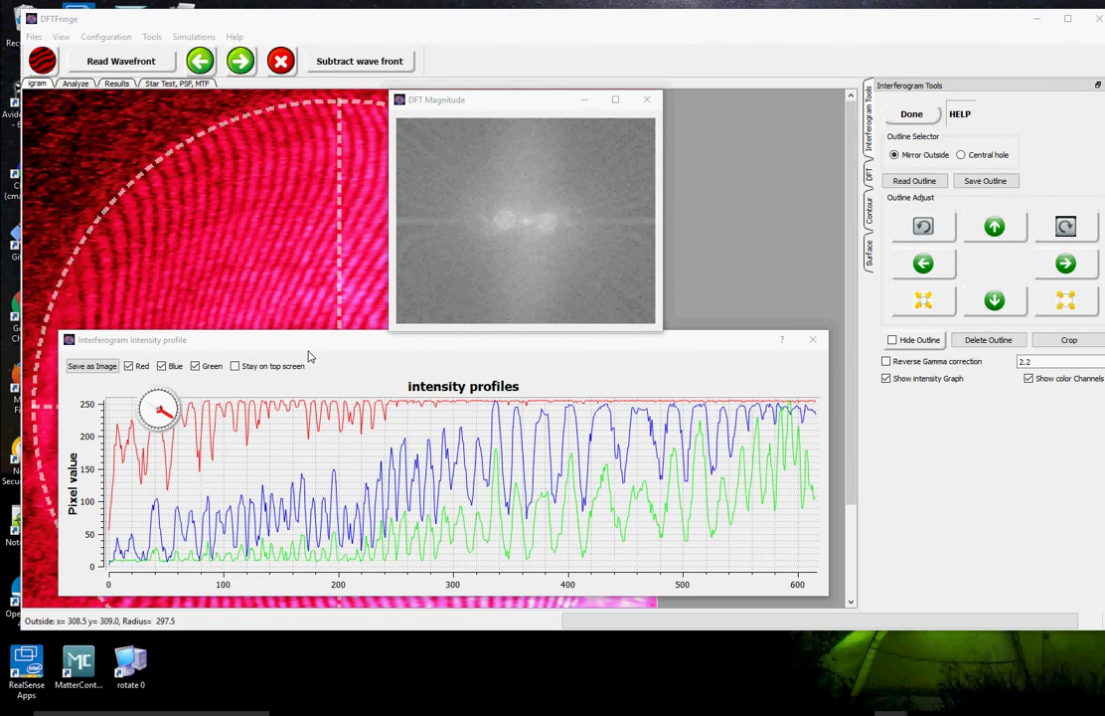
# Step: Load another recent interferogram, circle its mirror, and turn the profile line across the fringes
pyautogui.click(33, 36)
pyautogui.click(79, 254)
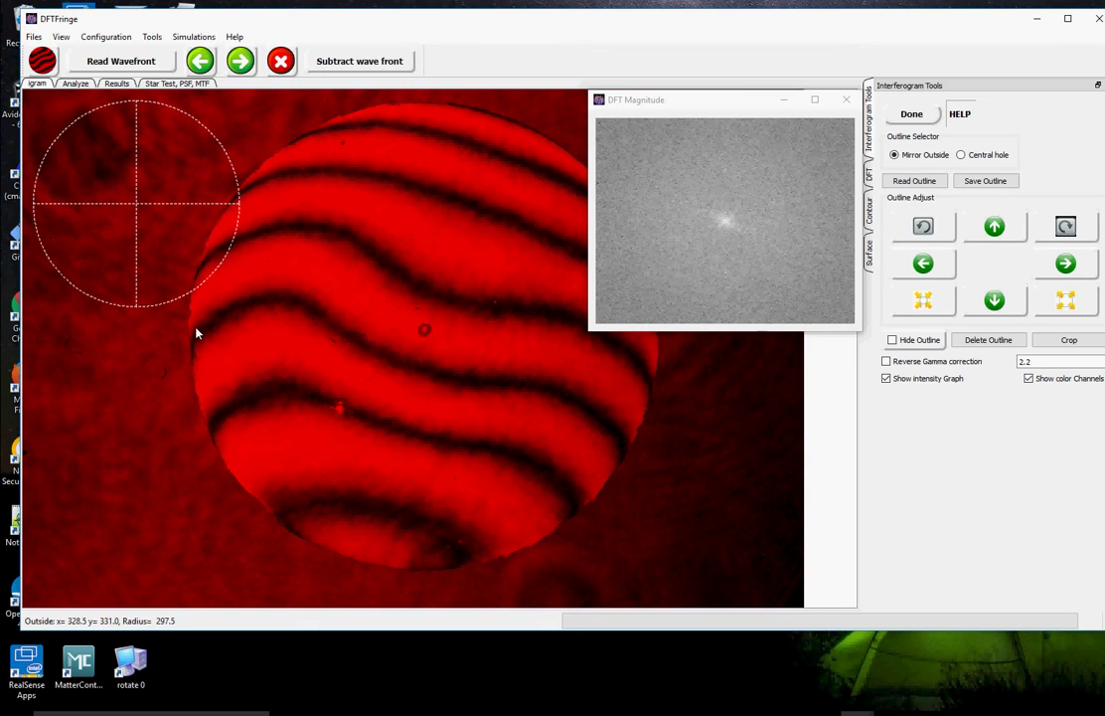
pyautogui.moveTo(196, 333); pyautogui.dragTo(653, 336)
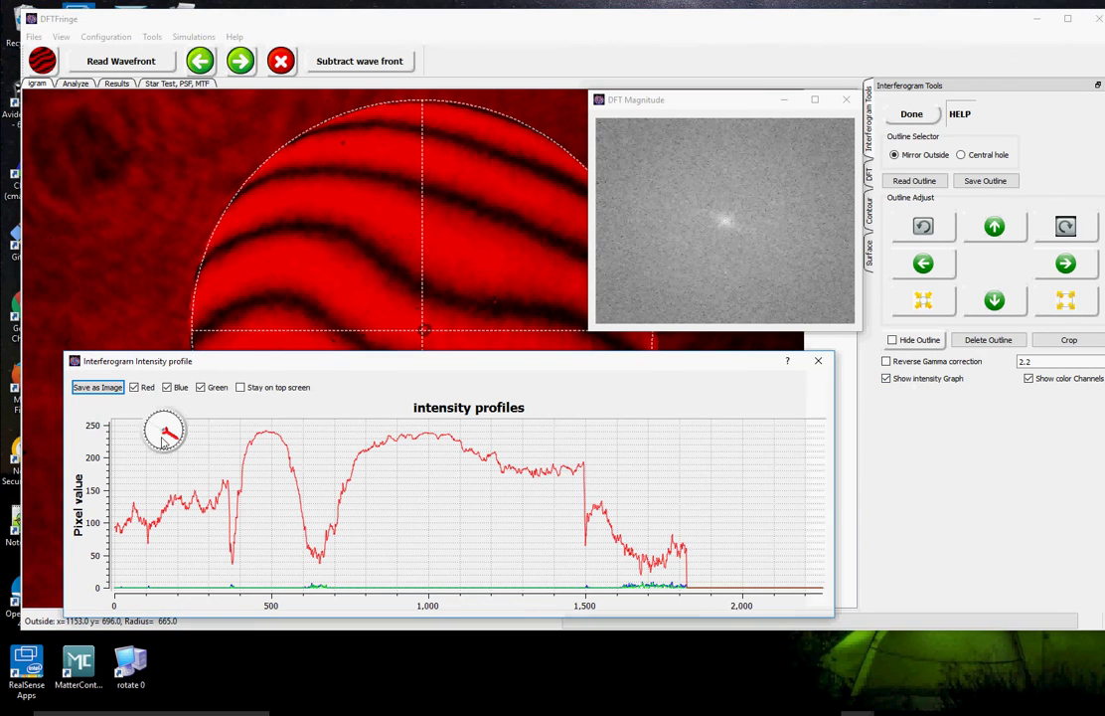
pyautogui.moveTo(177, 422); pyautogui.dragTo(176, 412)
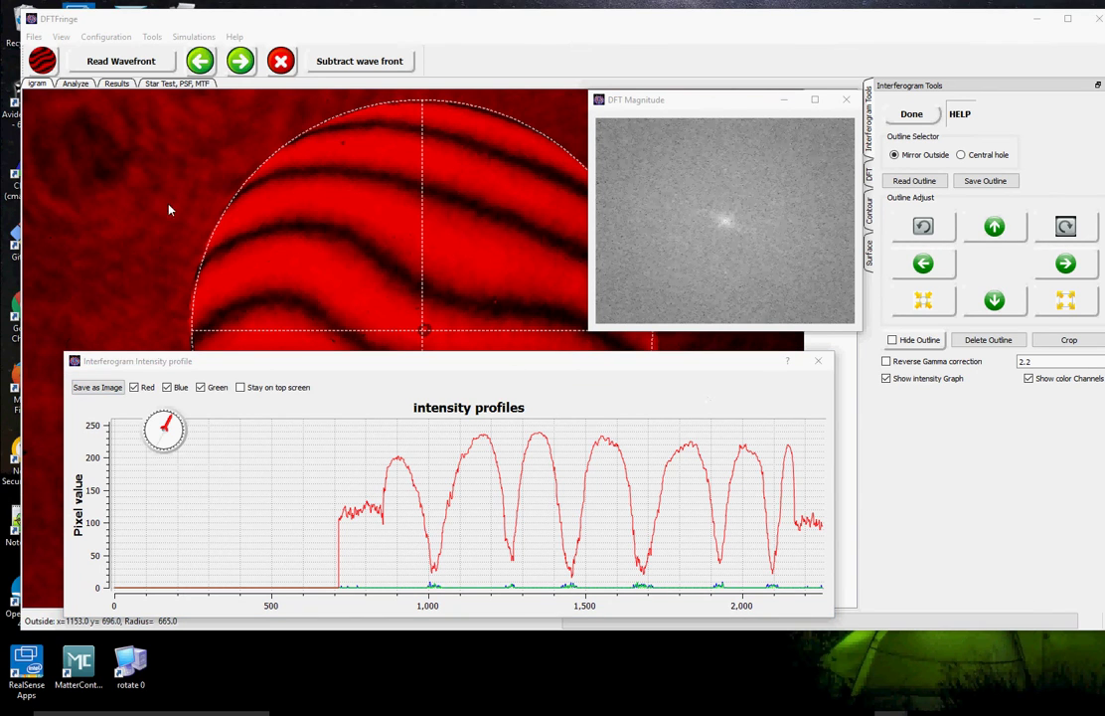
# Step: Load DSC_0010.JPG, fit a radius-478 outline circle to the mirror, and crop to it
pyautogui.click(33, 37)
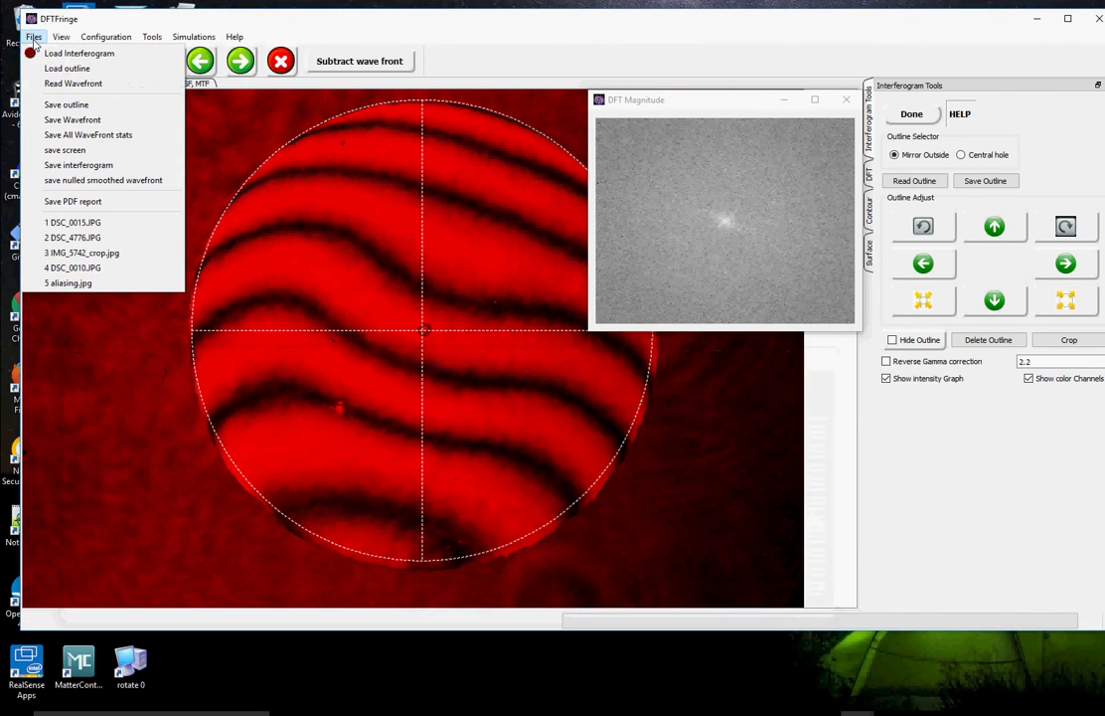
pyautogui.click(72, 268)
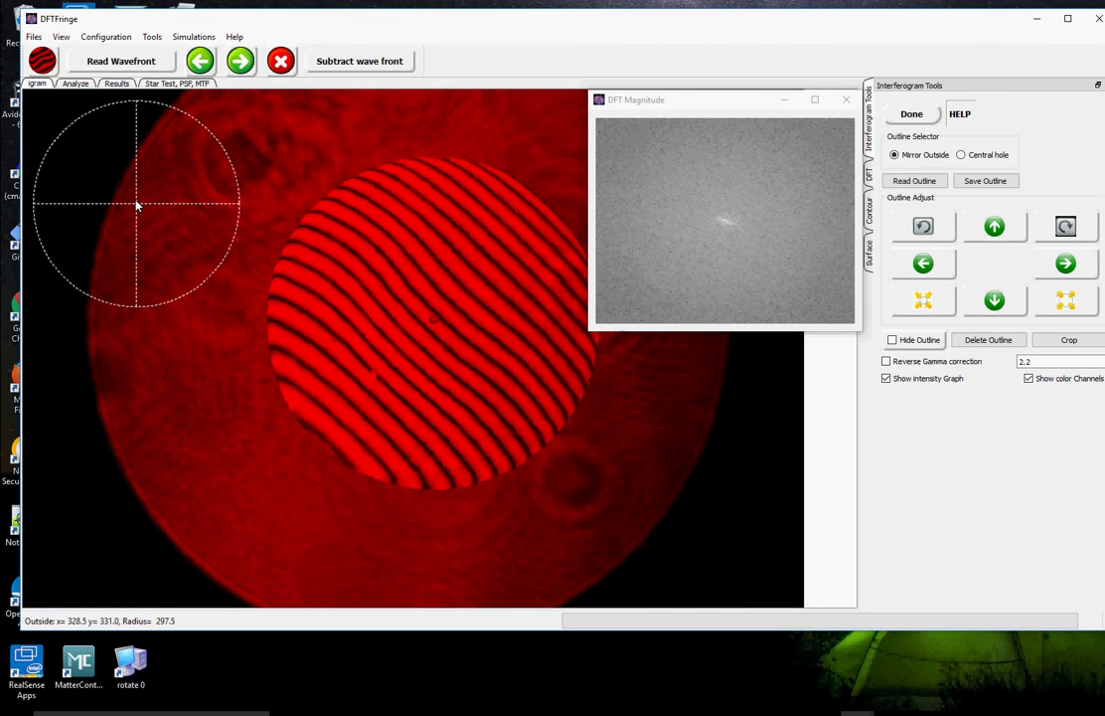
pyautogui.moveTo(136, 204); pyautogui.dragTo(189, 228)
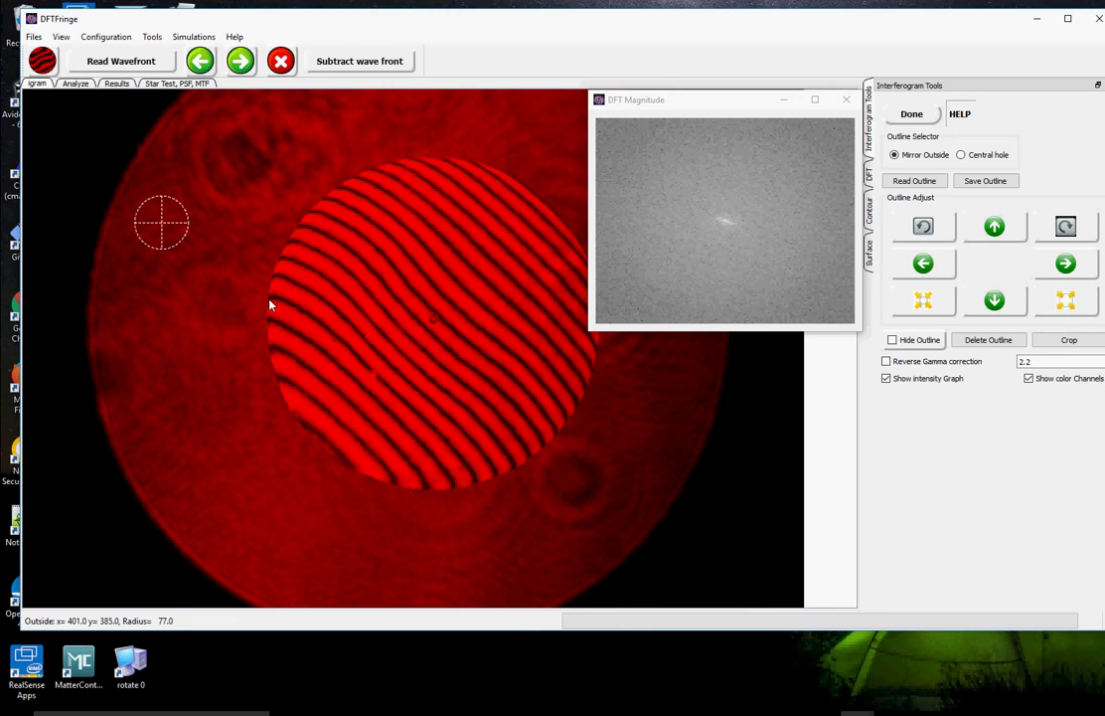
pyautogui.moveTo(265, 309); pyautogui.dragTo(593, 329)
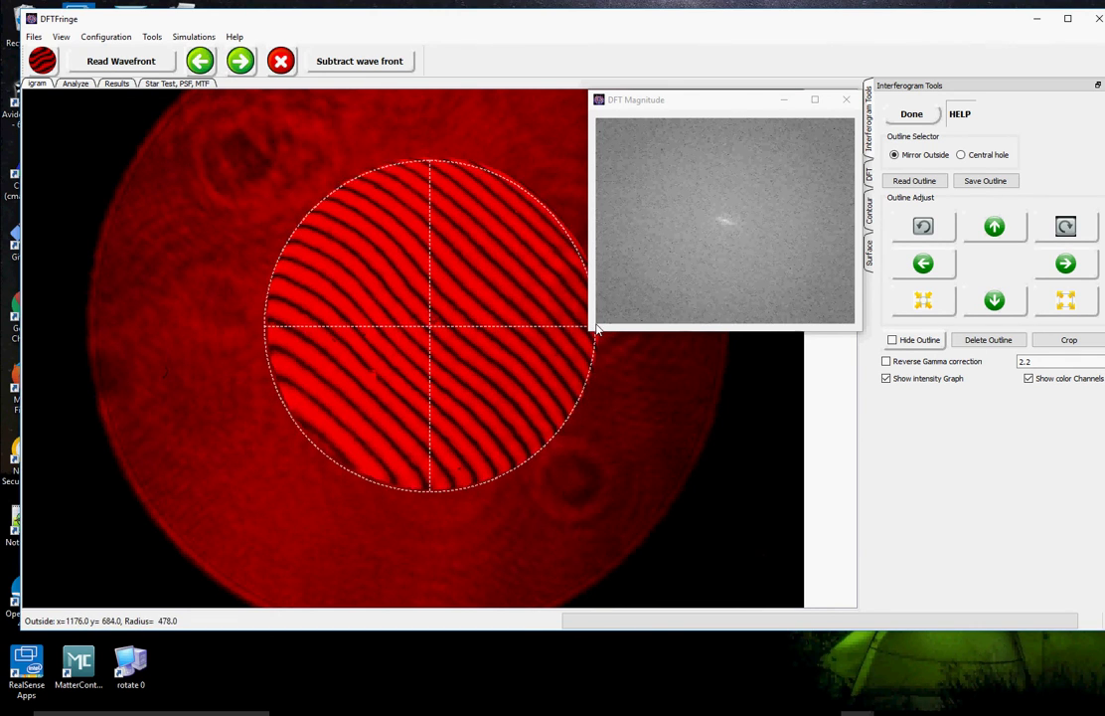
pyautogui.click(1078, 341)
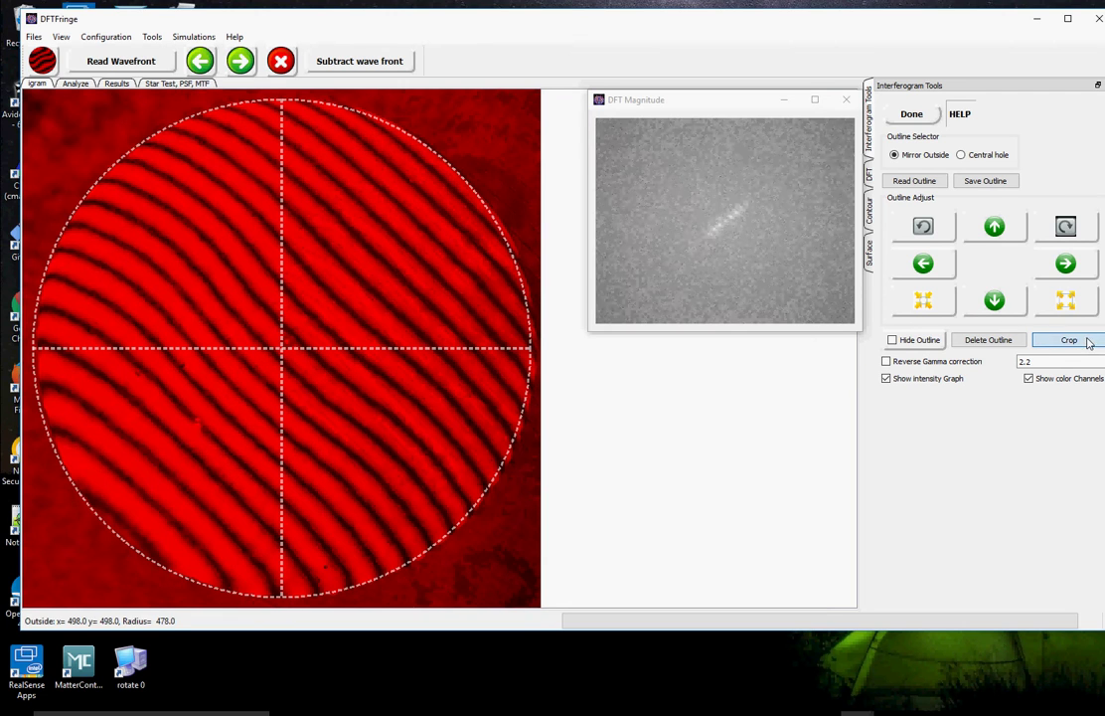
# Step: Show the DSC_0010.JPG intensity profile, move it aside, and enlarge the DFT Magnitude window
pyautogui.click(922, 379)
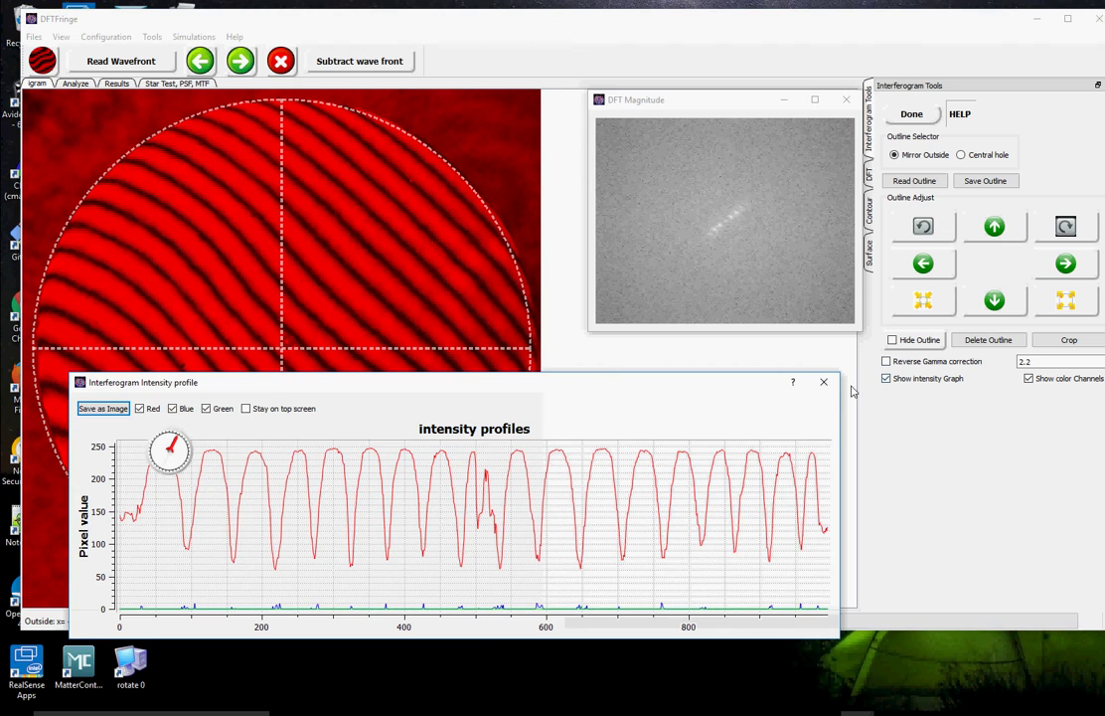
pyautogui.moveTo(483, 386); pyautogui.dragTo(579, 407)
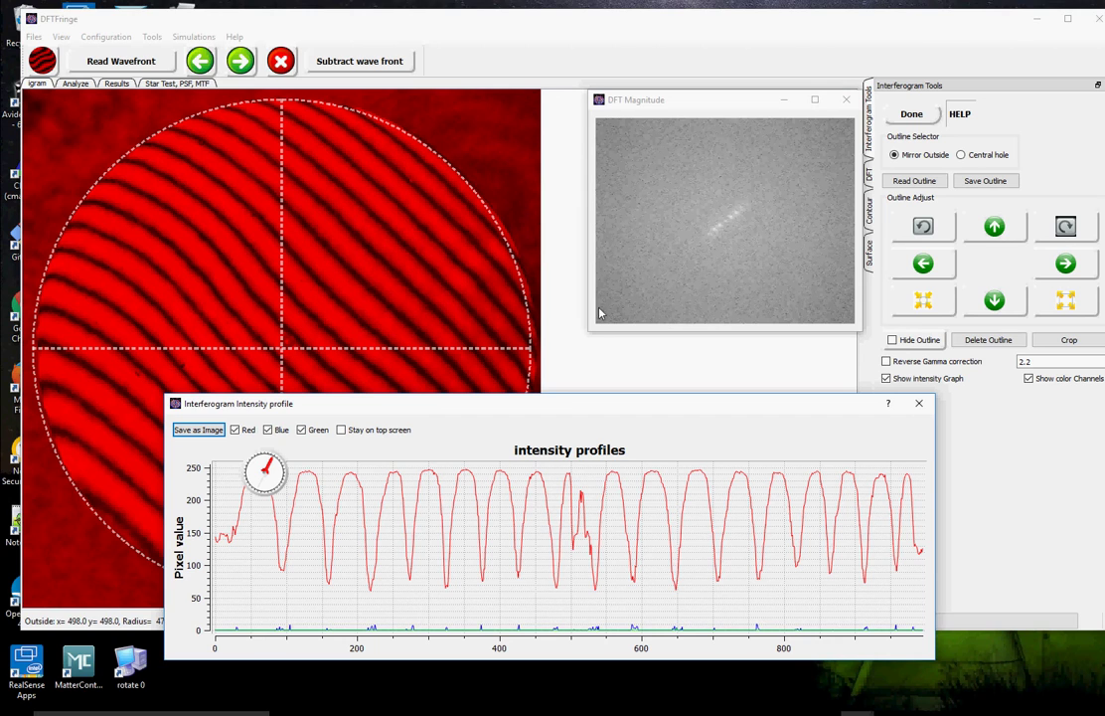
pyautogui.moveTo(587, 331); pyautogui.dragTo(474, 430)
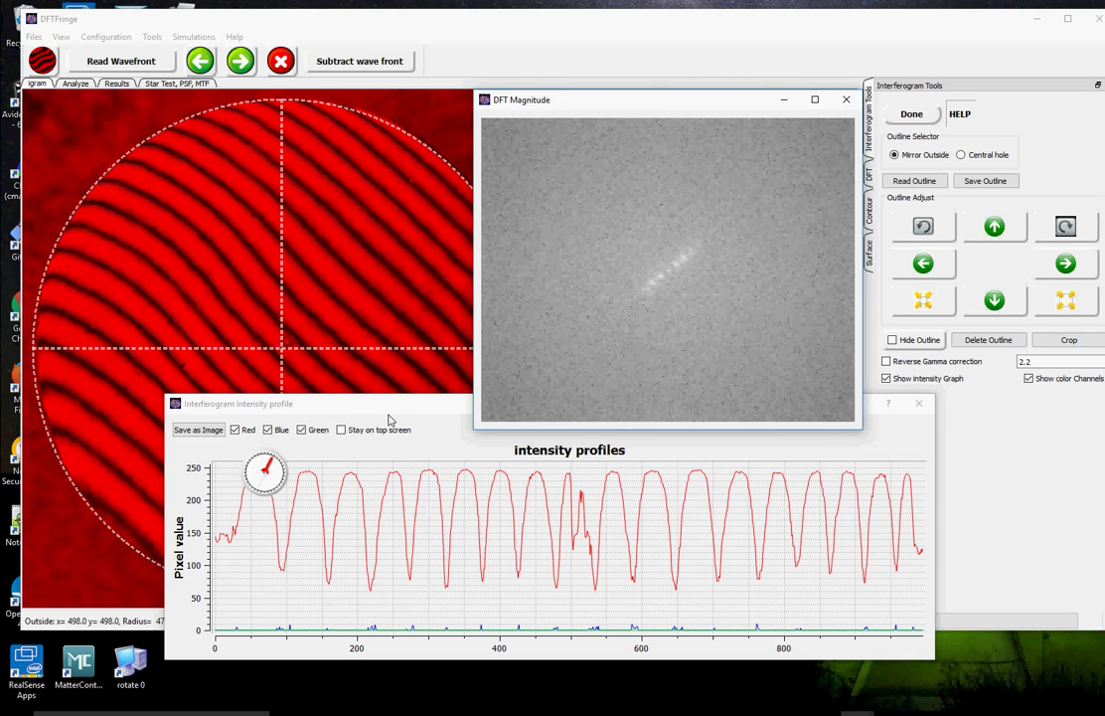
pyautogui.moveTo(429, 415); pyautogui.dragTo(277, 417)
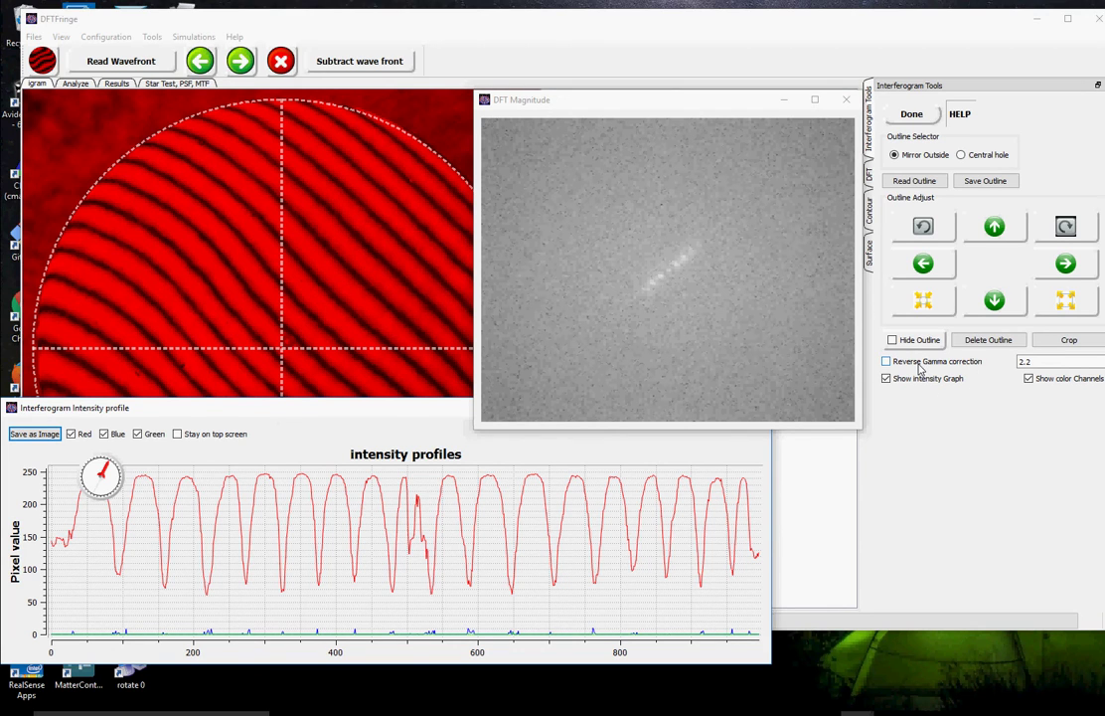
# Step: Set the reverse gamma value to 2.4 and enable Reverse Gamma correction
pyautogui.doubleClick(1024, 362)
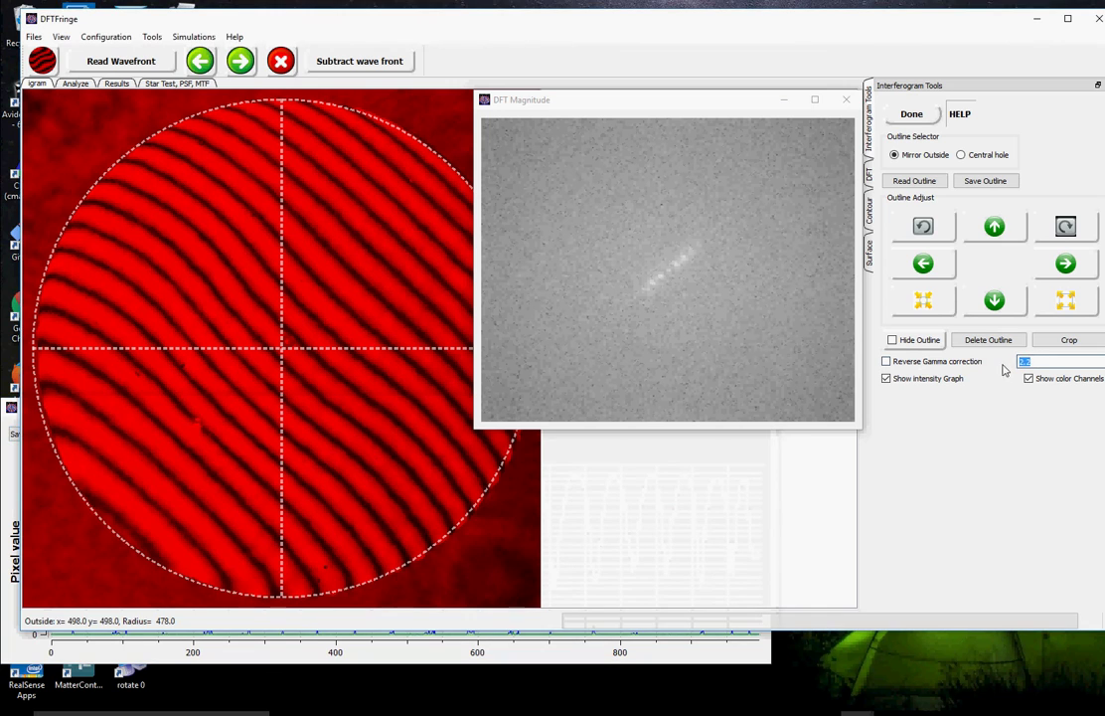
pyautogui.write('2')
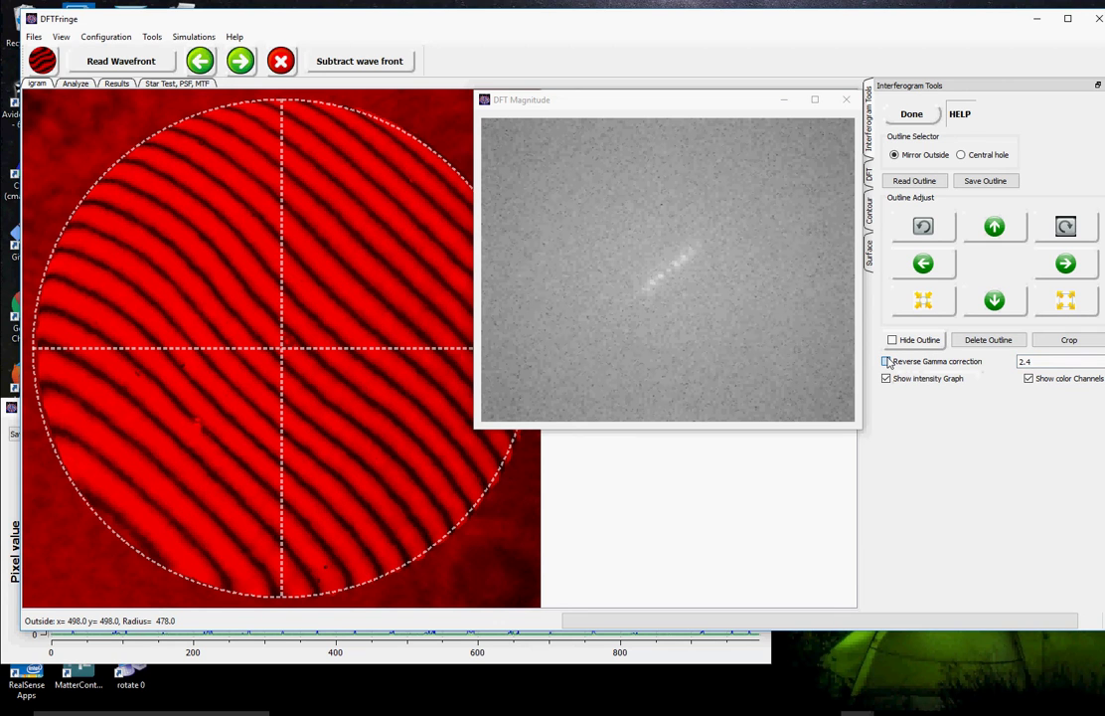
pyautogui.click(888, 361)
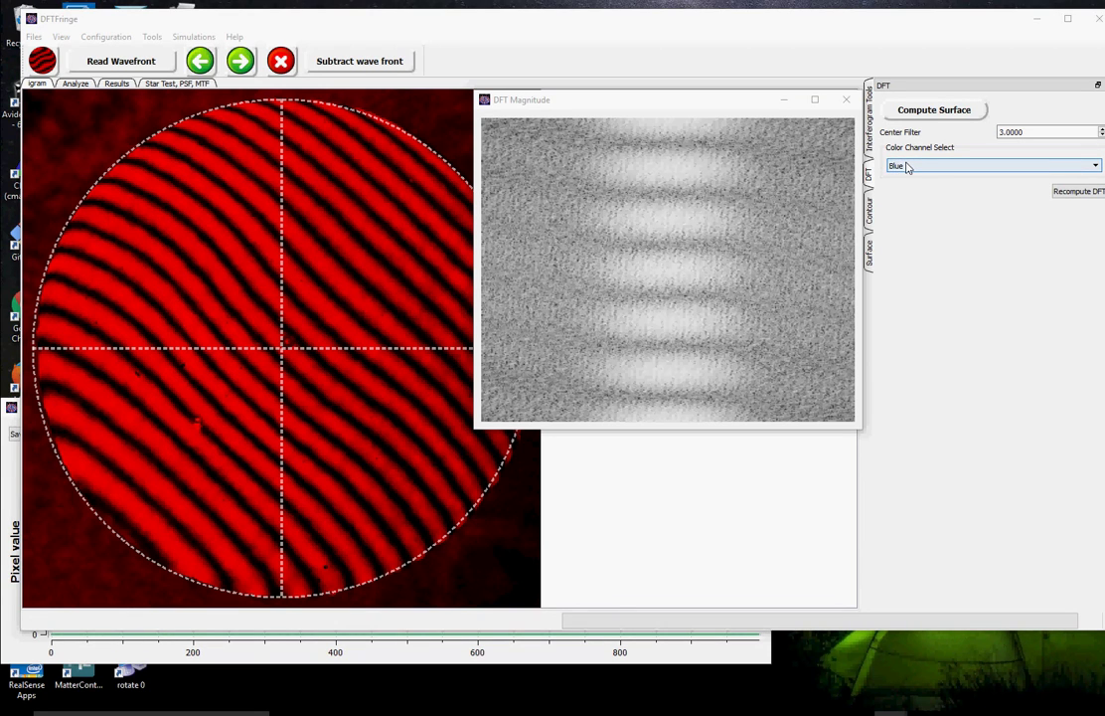
# Step: Switch the DFT colour channel to Auto and recompute the DFT
pyautogui.click(977, 167)
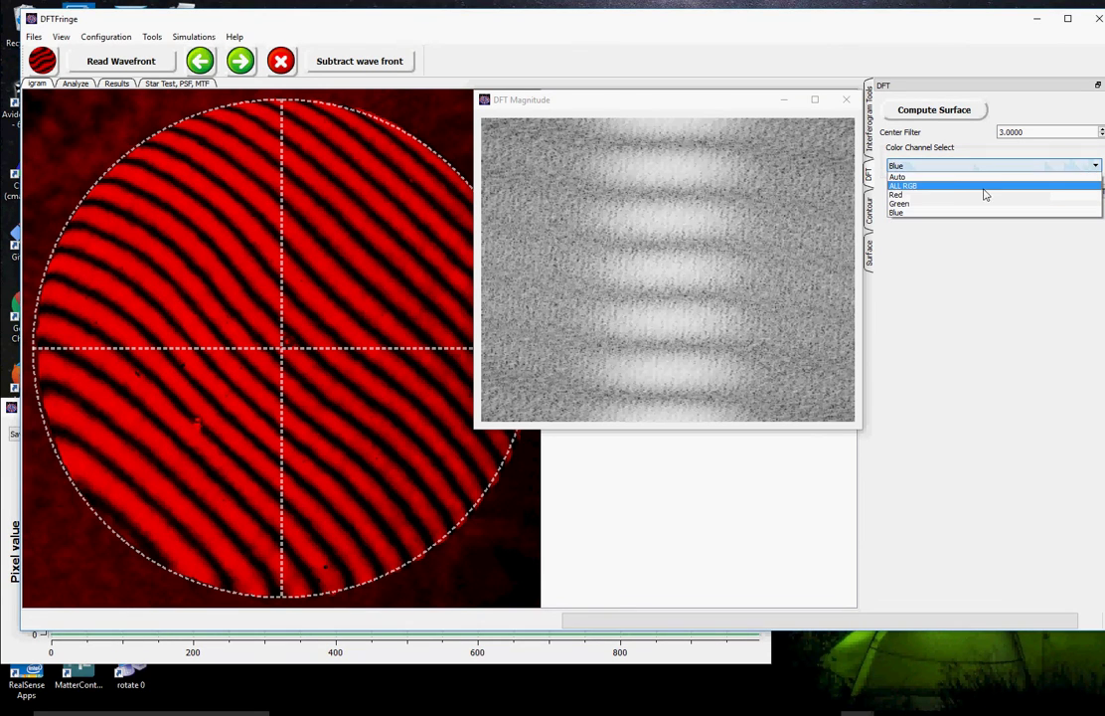
pyautogui.click(947, 178)
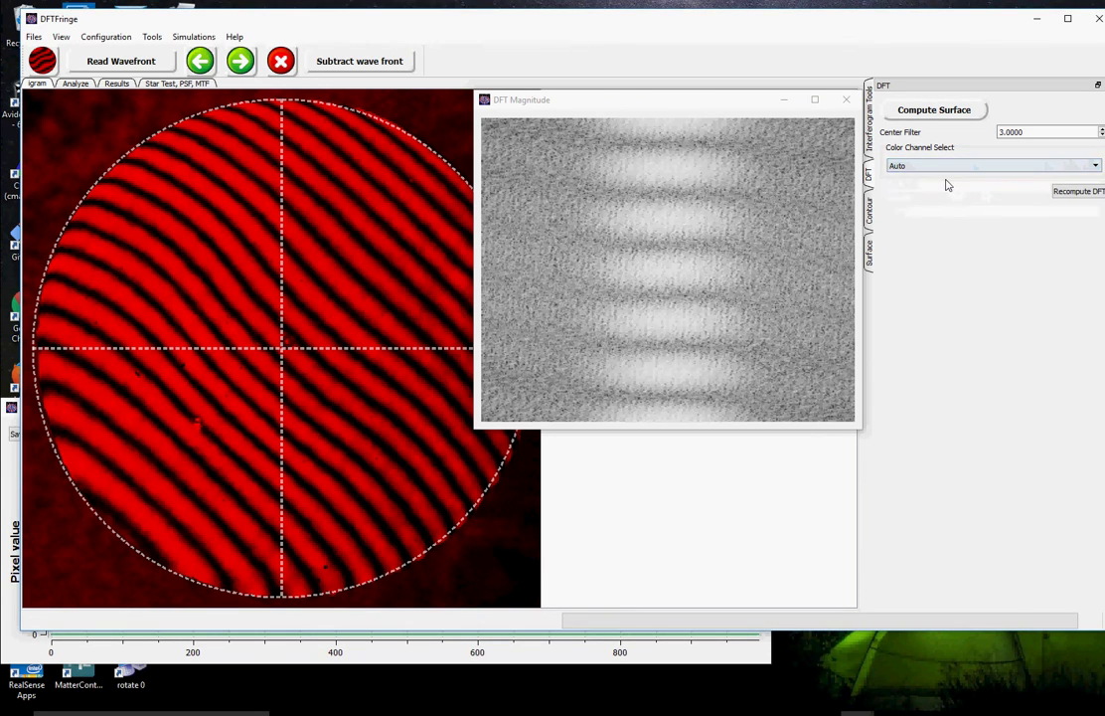
pyautogui.click(1077, 190)
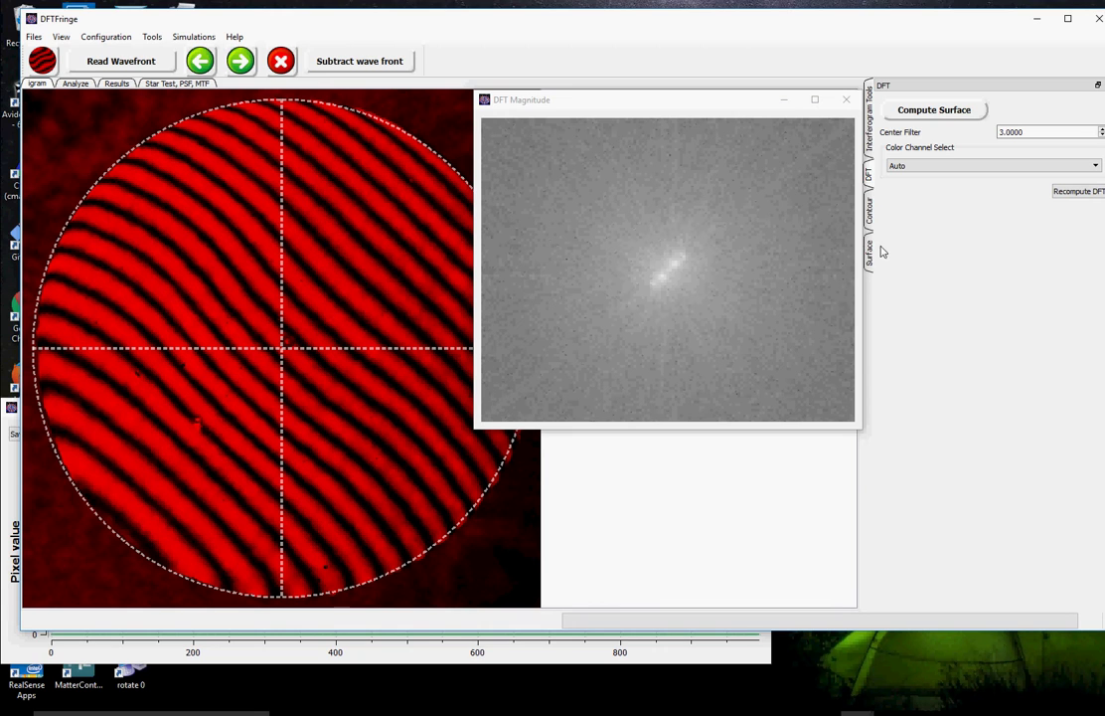
# Step: Toggle reverse gamma correction to compare, leave it off, and bring the intensity profile forward
pyautogui.click(868, 127)
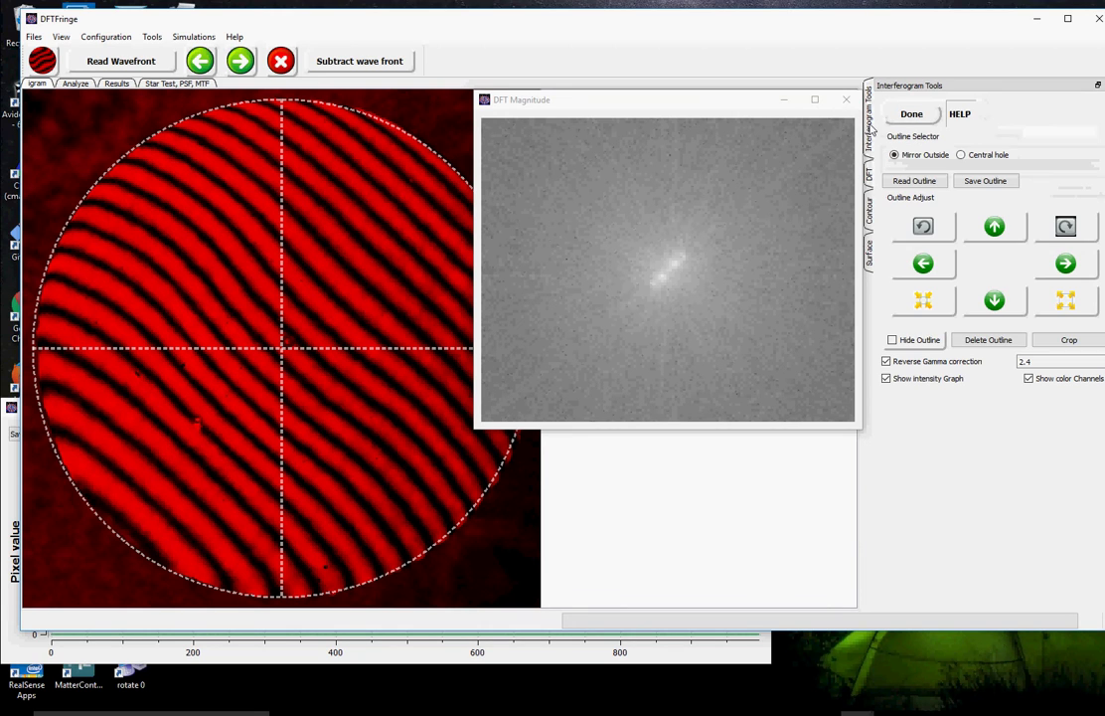
pyautogui.click(887, 362)
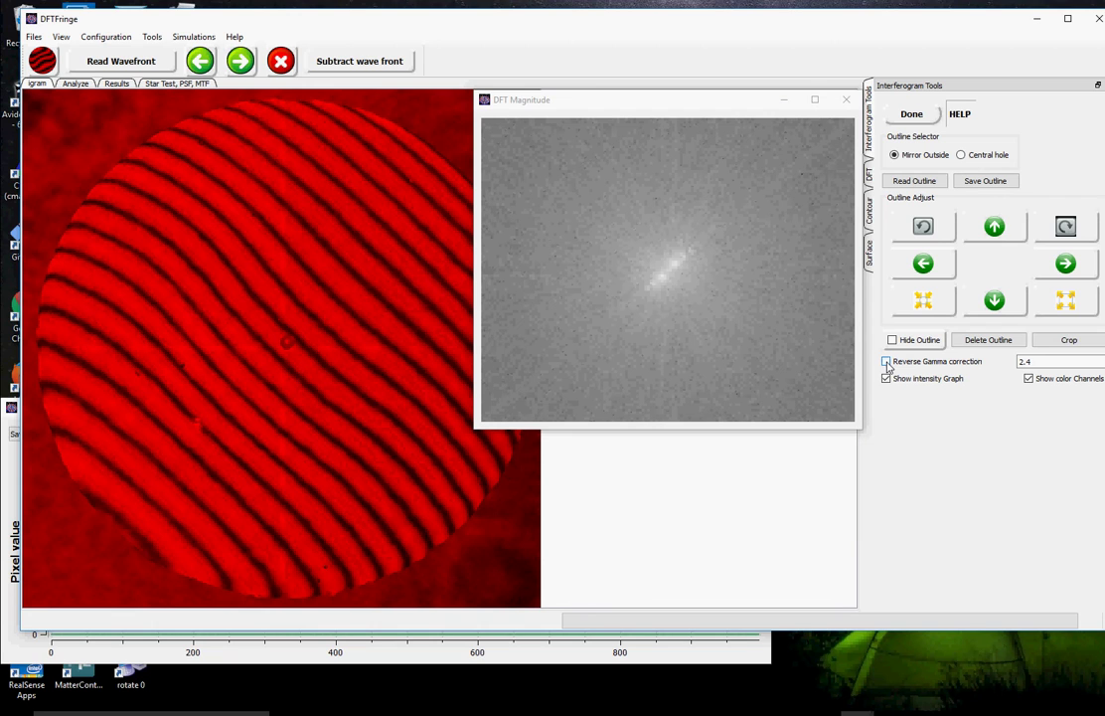
pyautogui.click(886, 361)
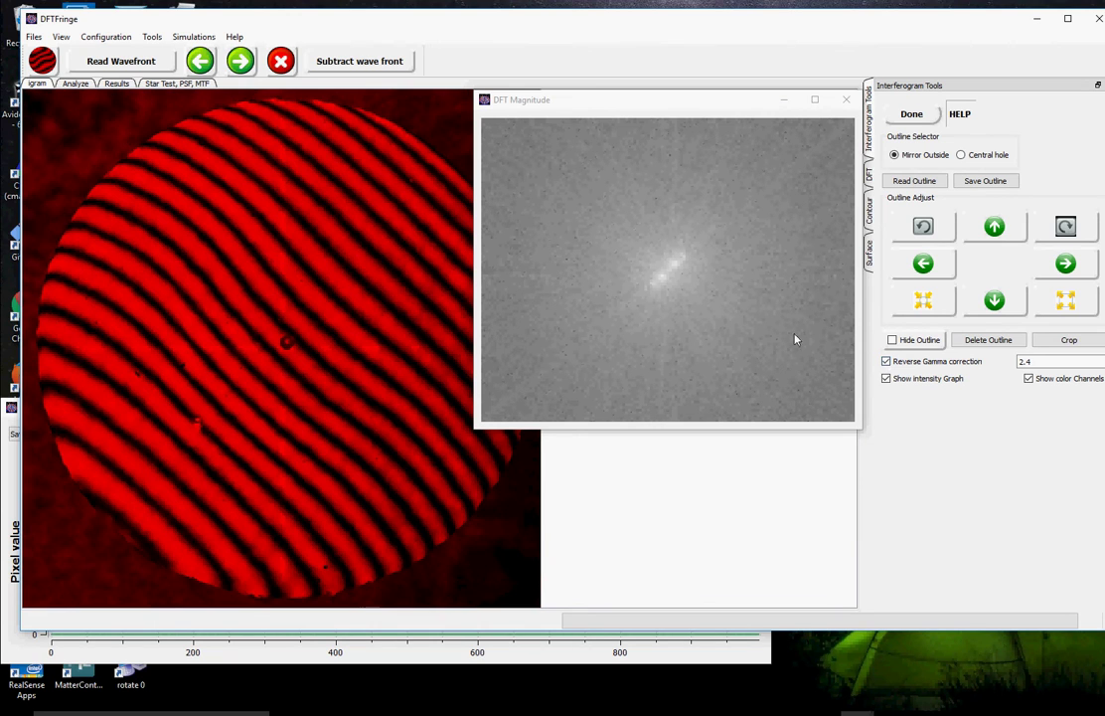
pyautogui.click(887, 362)
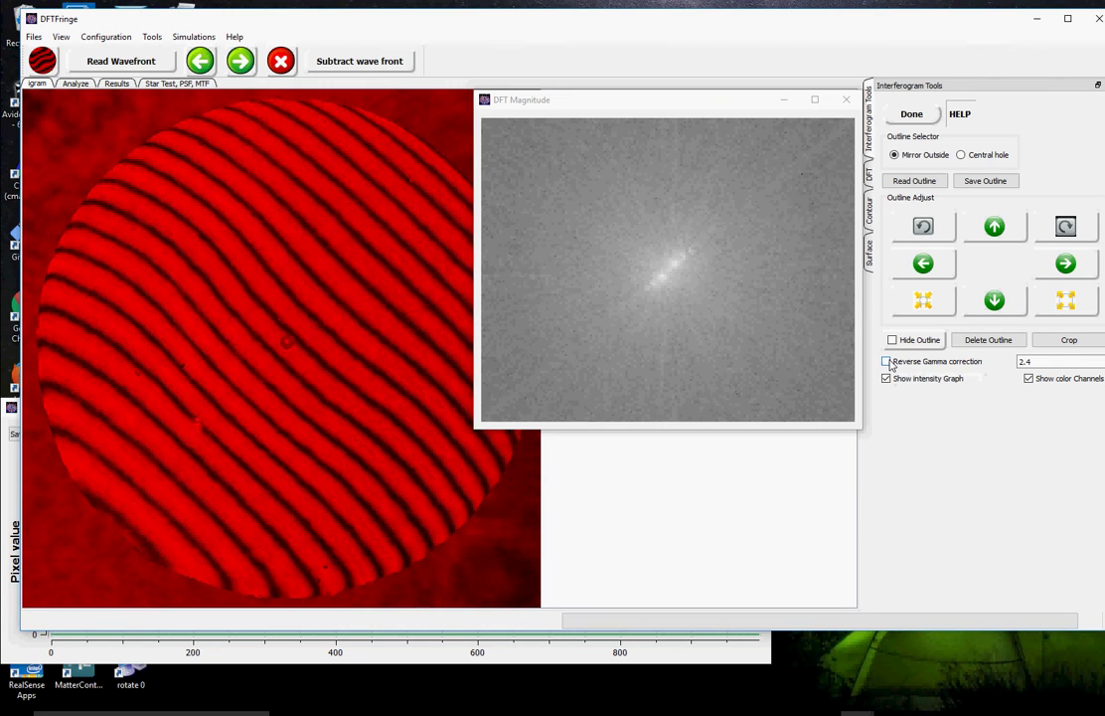
pyautogui.click(698, 651)
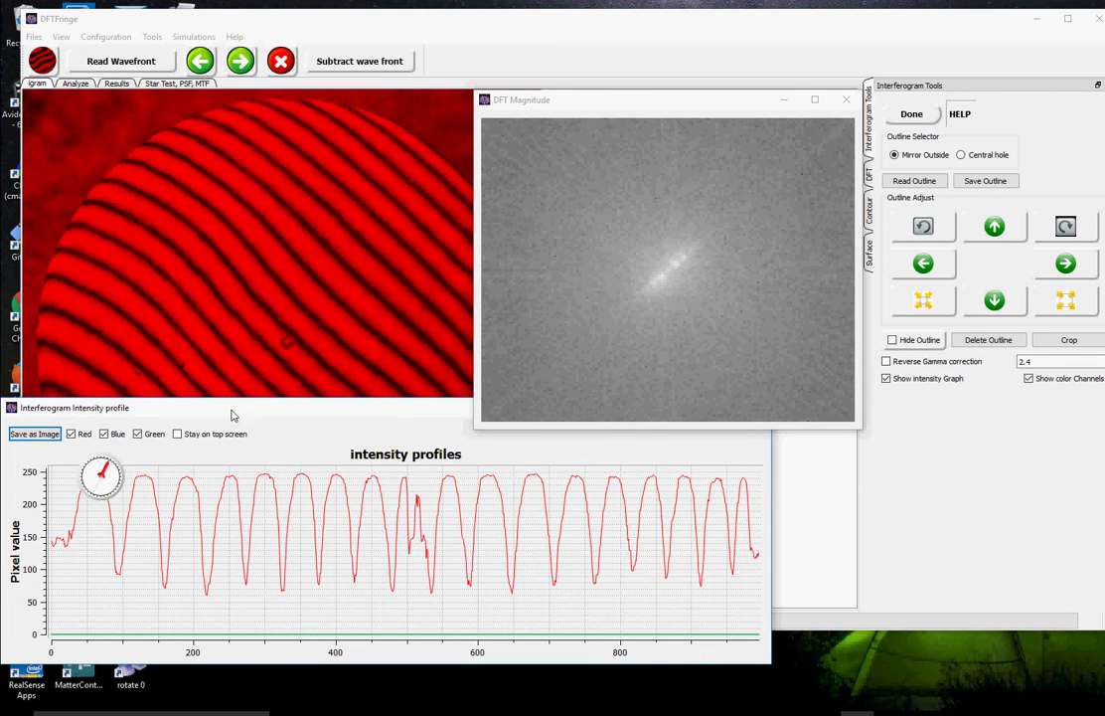
# Step: Move the profile window below the interferogram, re-enable reverse gamma, and view the updated profile
pyautogui.moveTo(253, 416); pyautogui.dragTo(427, 467)
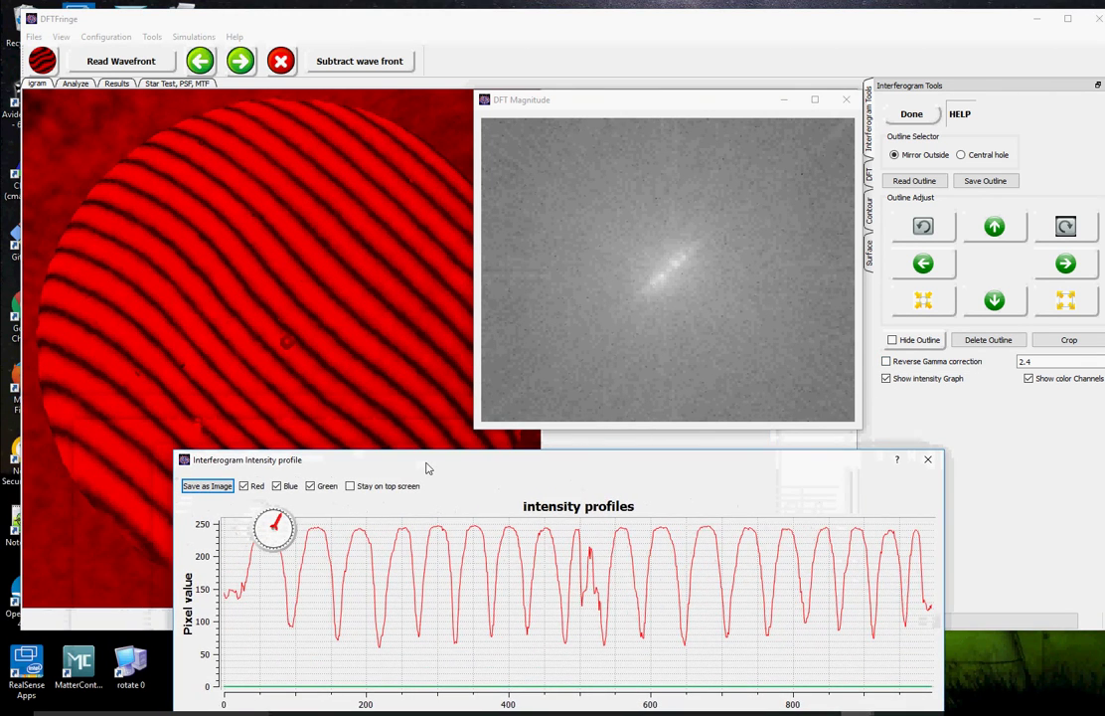
pyautogui.click(887, 361)
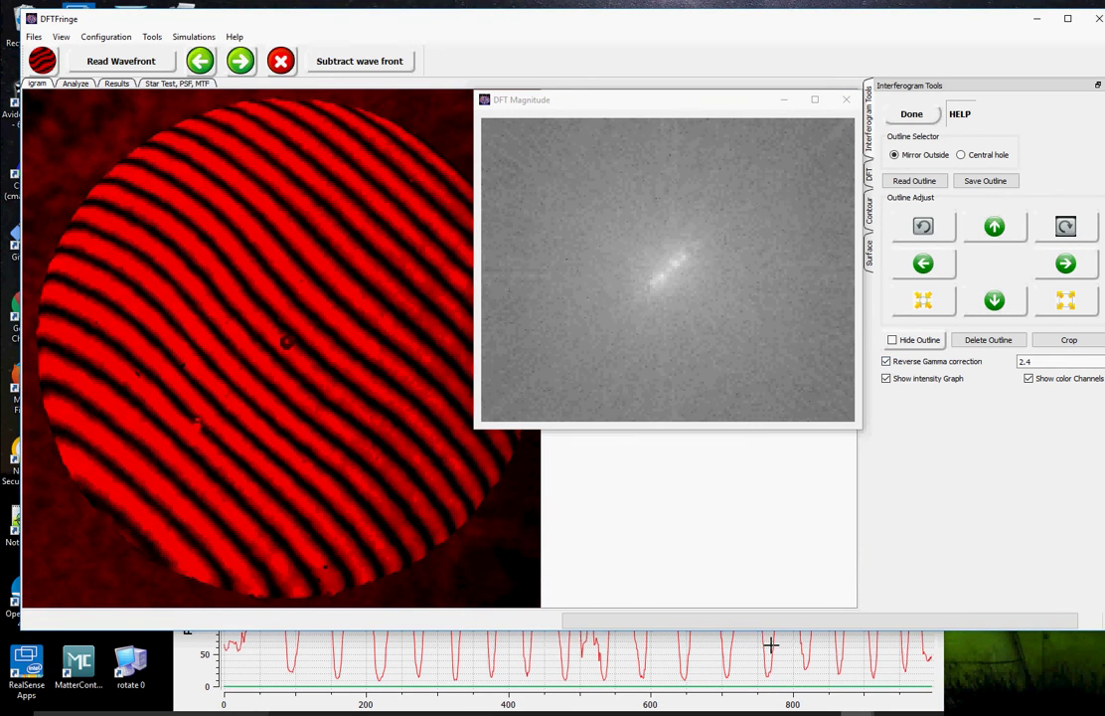
pyautogui.click(919, 668)
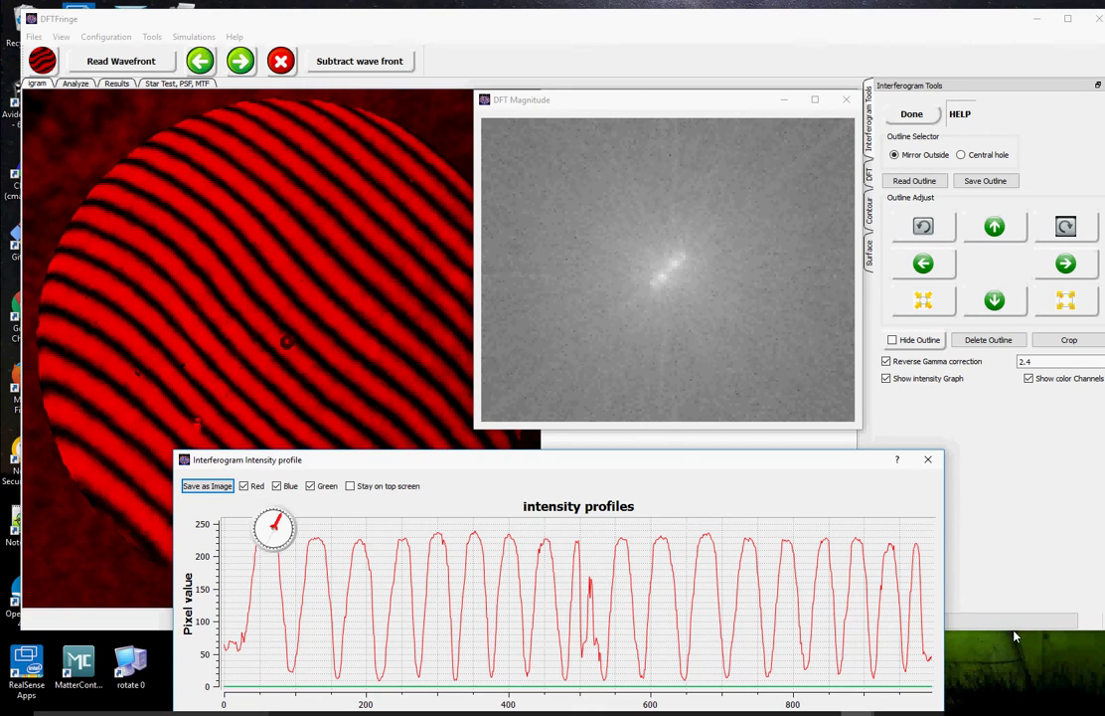
# Step: Shorten the main window and toggle reverse gamma correction off and on twice, ending on
pyautogui.moveTo(1014, 629); pyautogui.dragTo(991, 501)
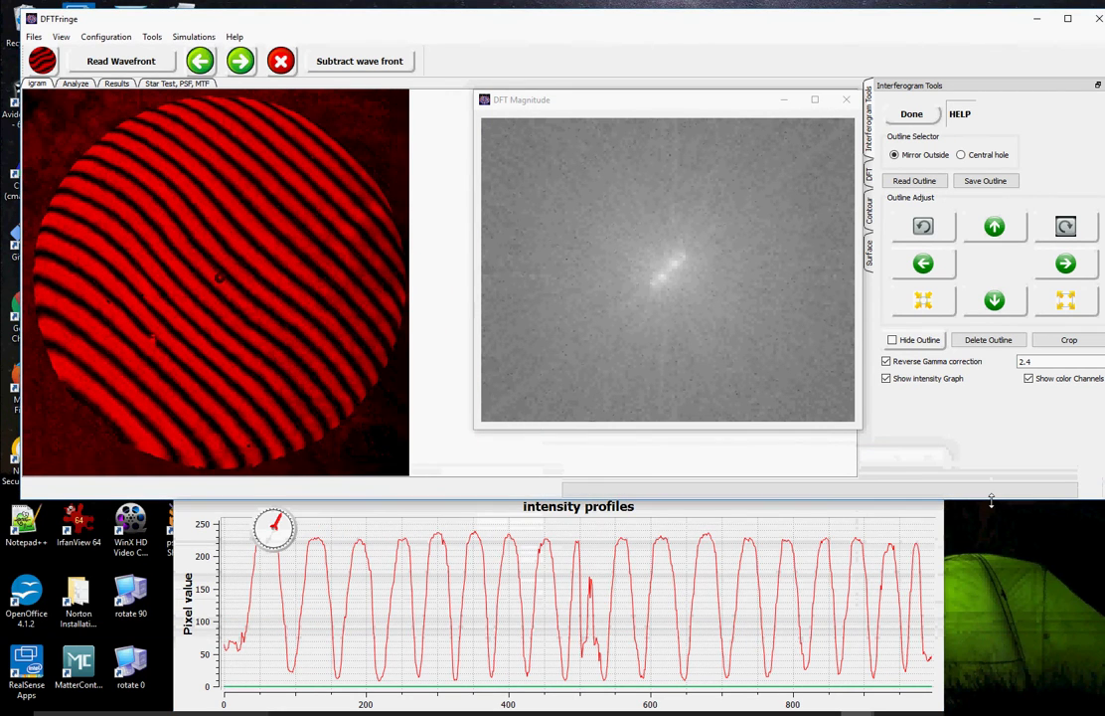
pyautogui.click(886, 362)
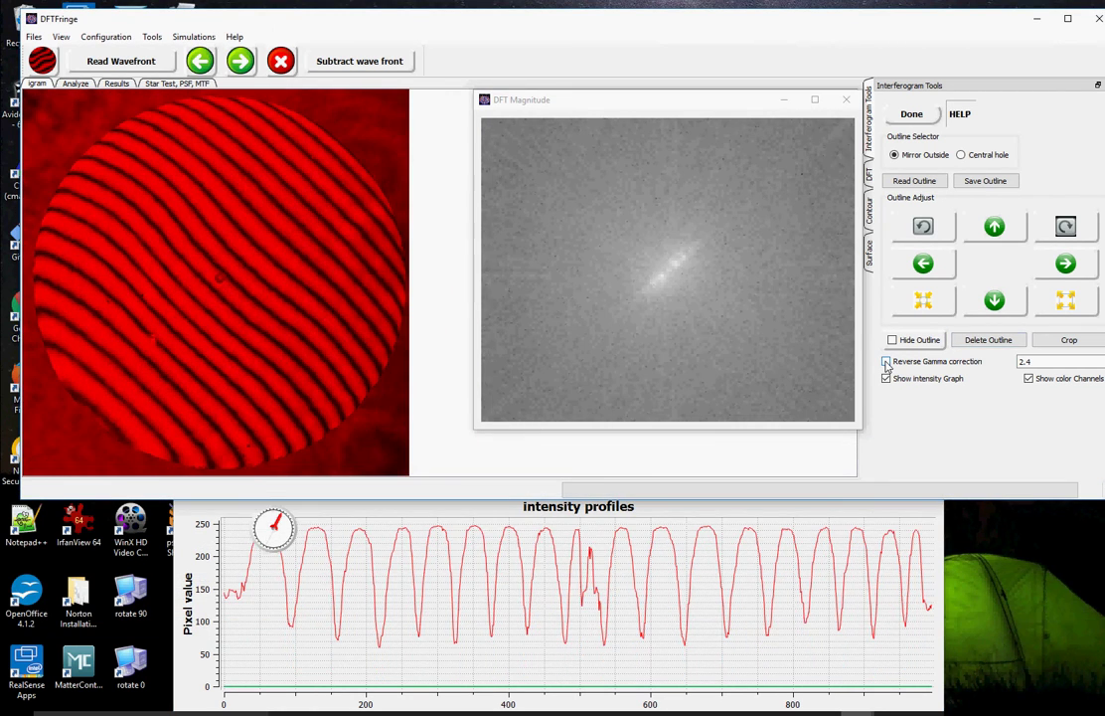
pyautogui.click(886, 362)
pyautogui.click(886, 362)
pyautogui.click(886, 362)
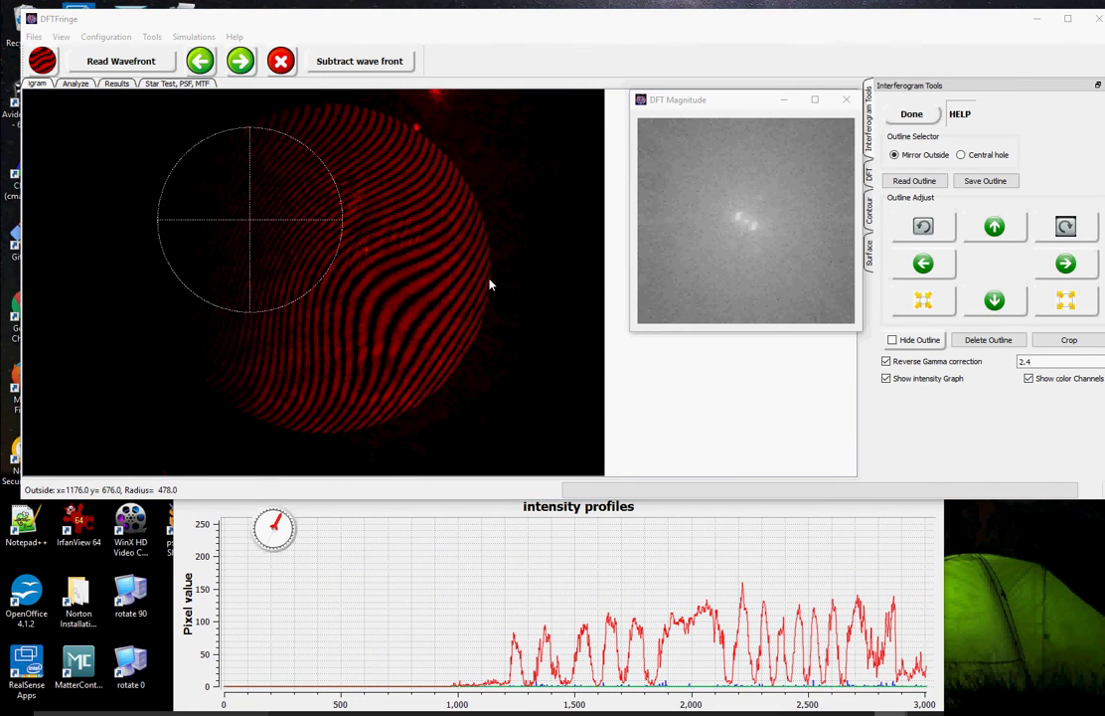
# Step: Outline and crop the mirror, disable reverse gamma, and rotate the profile line across fringes
pyautogui.moveTo(489, 285); pyautogui.dragTo(153, 272)
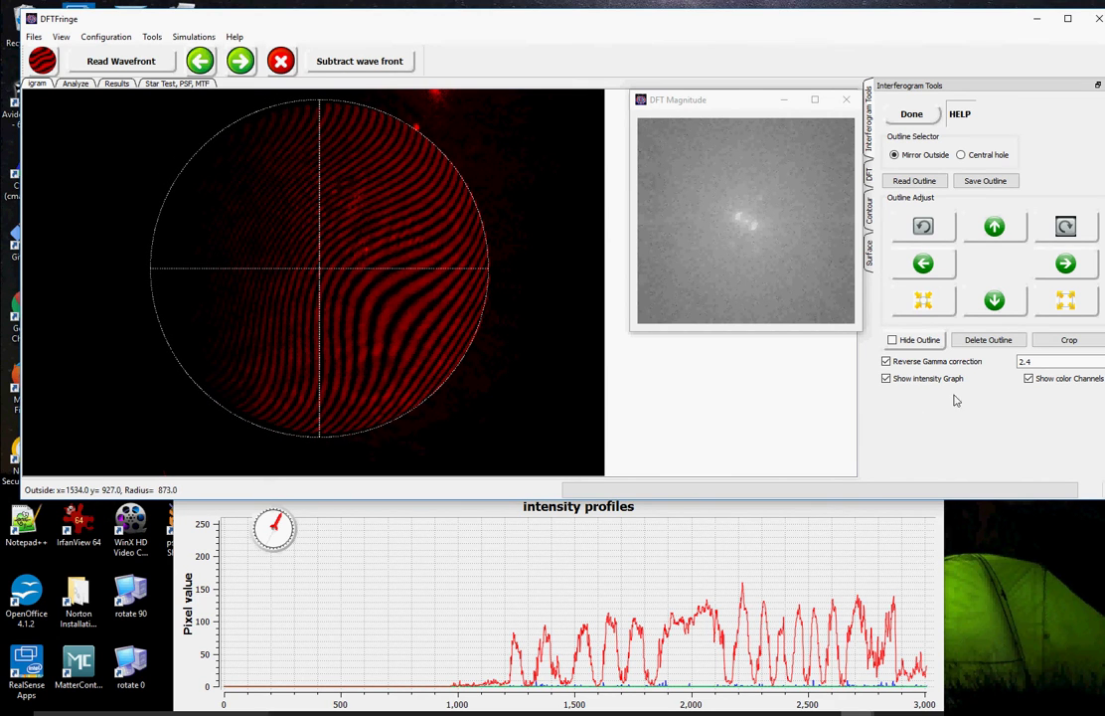
pyautogui.click(1070, 342)
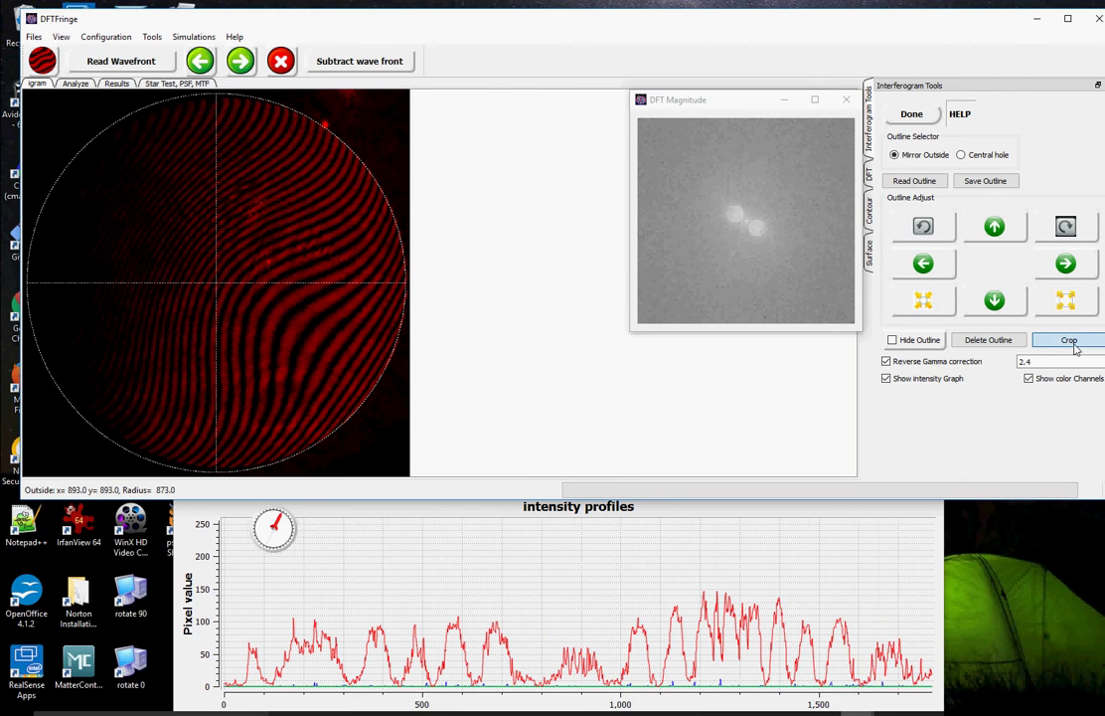
pyautogui.click(887, 361)
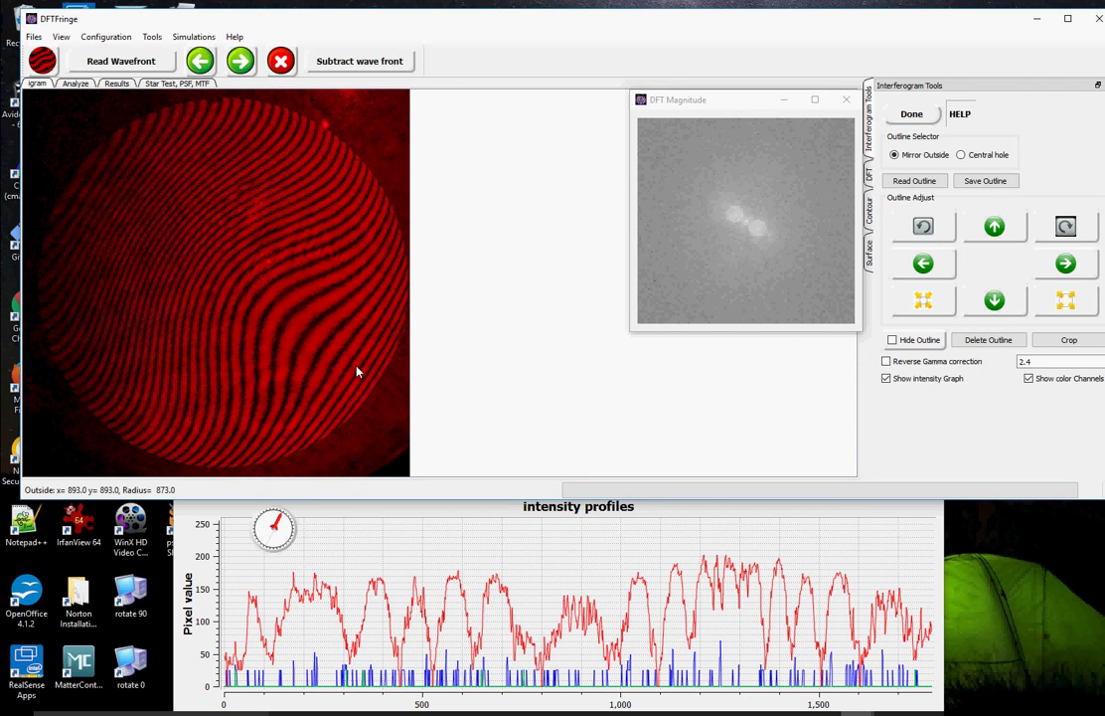
pyautogui.moveTo(277, 521)
pyautogui.mouseDown()
pyautogui.moveTo(271, 538)
pyautogui.moveTo(286, 540)
pyautogui.mouseUp()
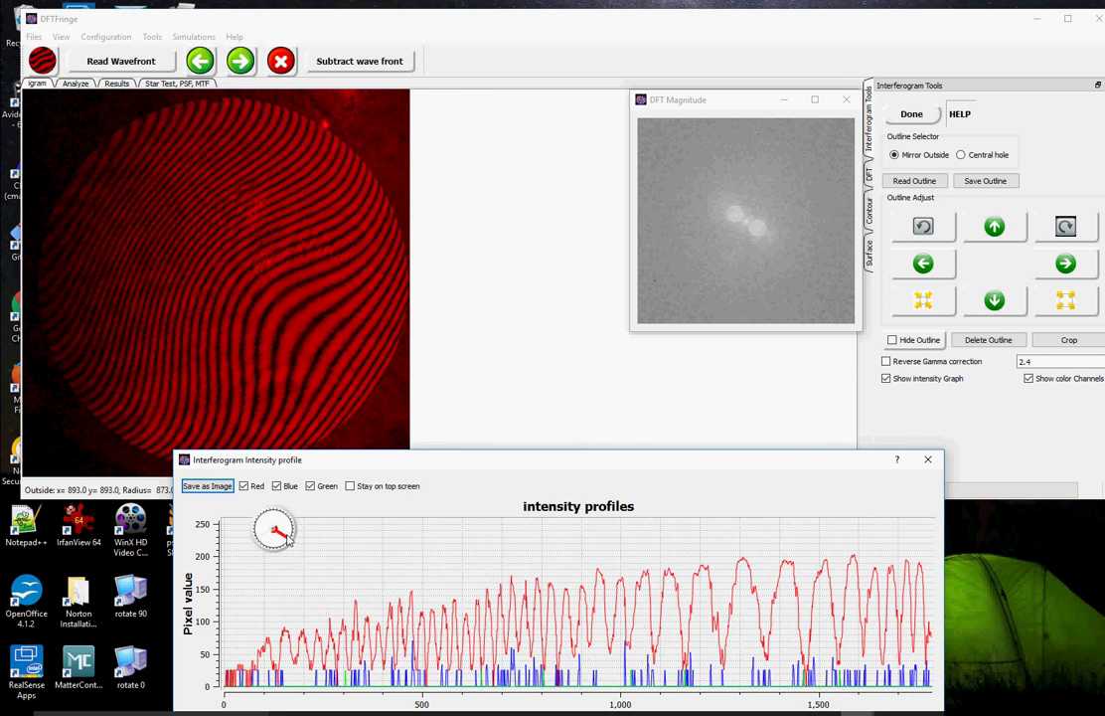
# Step: Reload recent file DSC_4776.JPG, pull in the outline's left edge, and crop to it
pyautogui.click(34, 37)
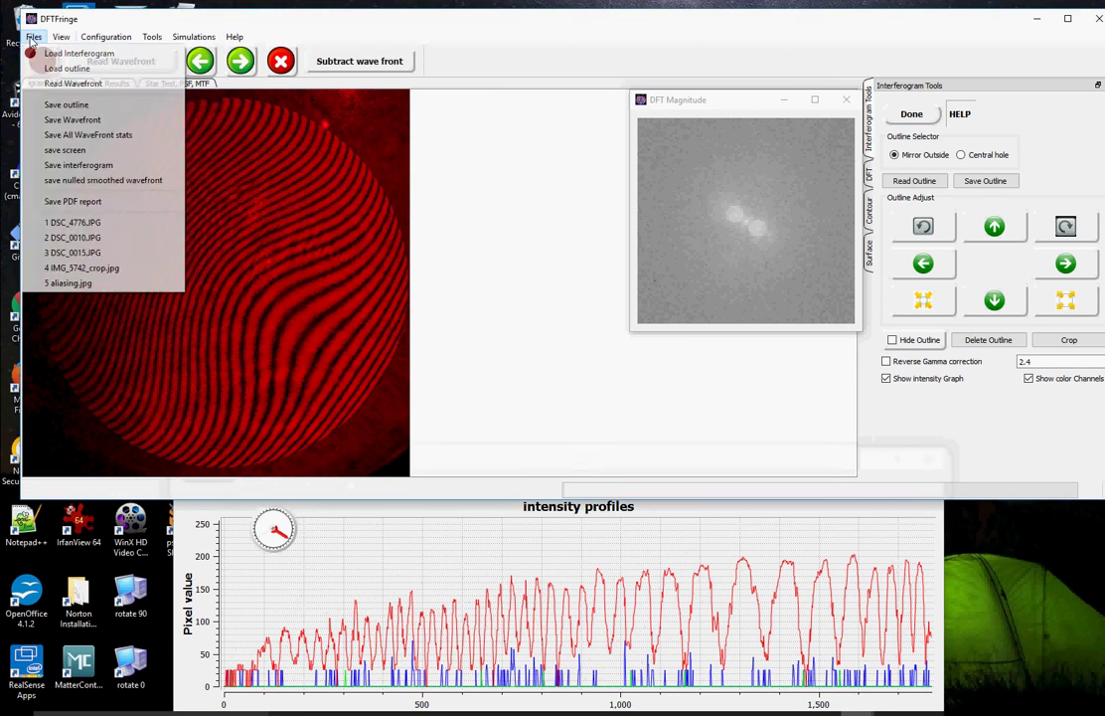
pyautogui.click(69, 223)
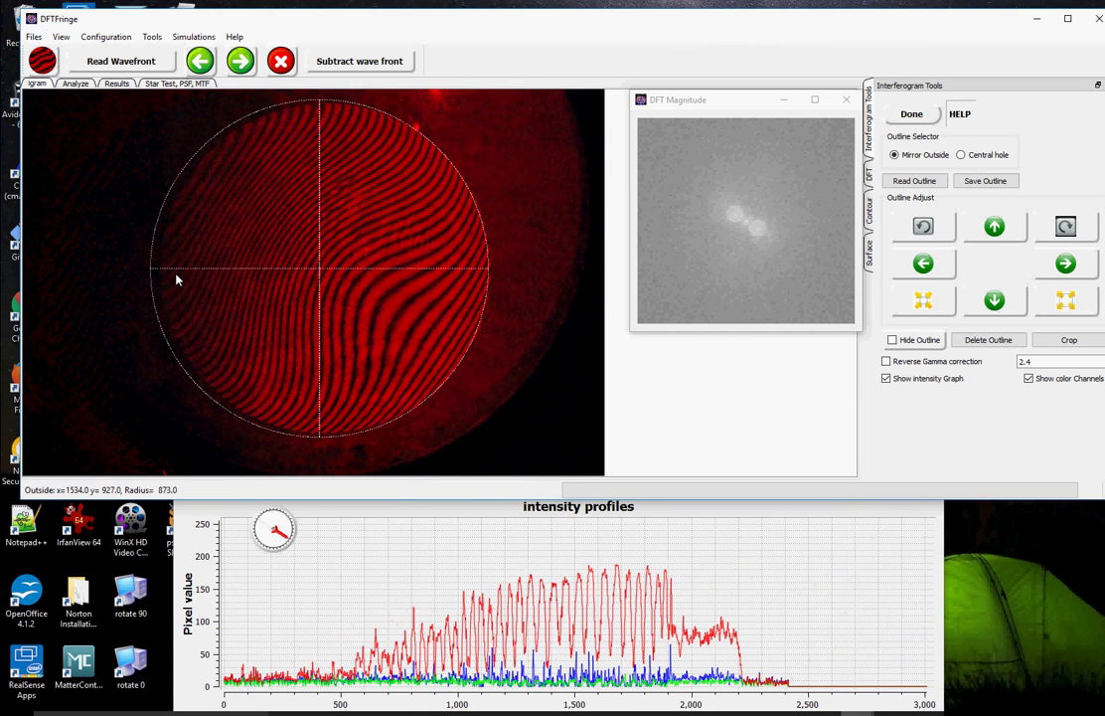
pyautogui.moveTo(153, 266); pyautogui.dragTo(157, 276)
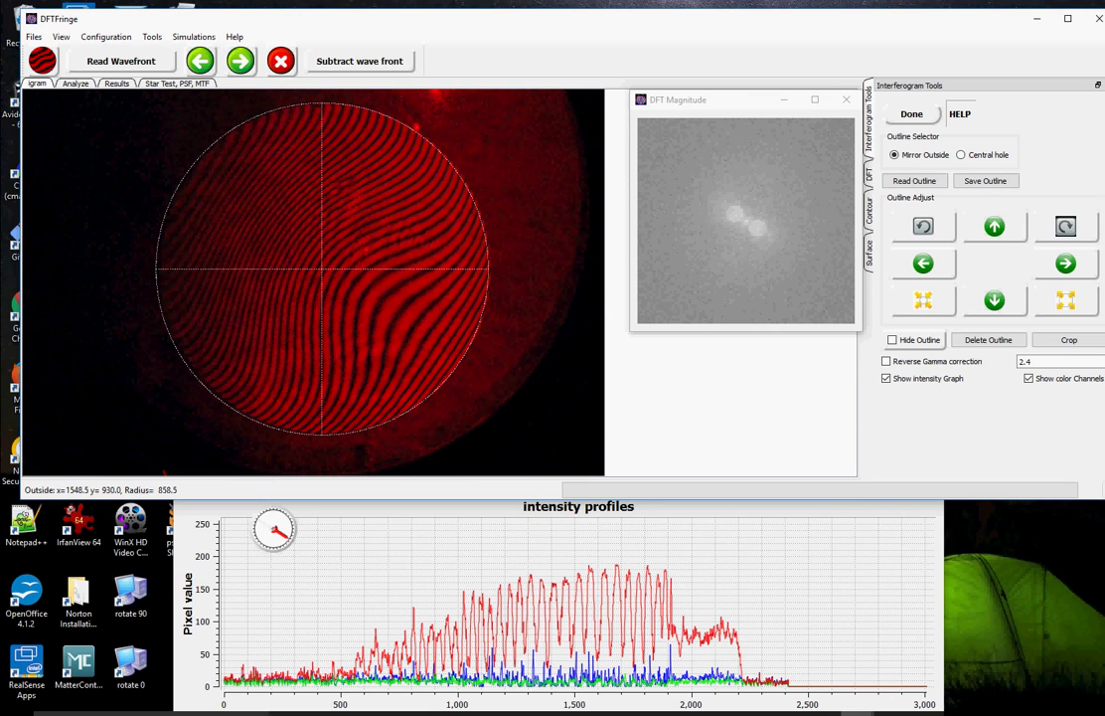
pyautogui.click(1087, 343)
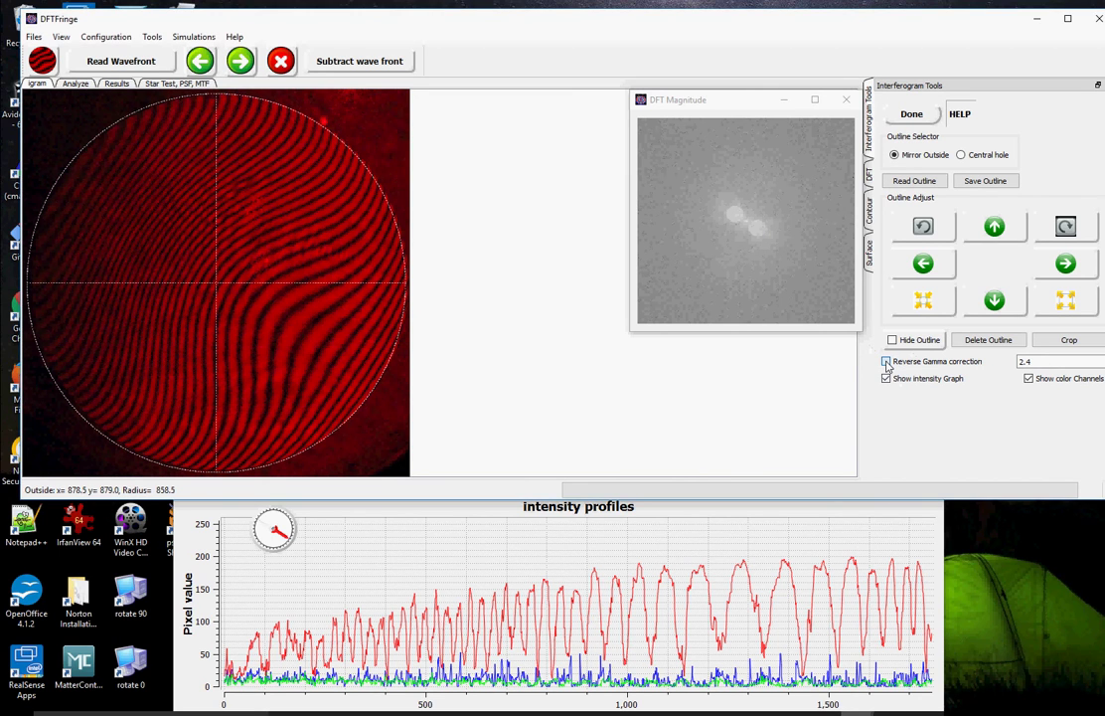
# Step: Enable reverse gamma correction, finish the outline, and raise the Center Filter to 14
pyautogui.click(887, 362)
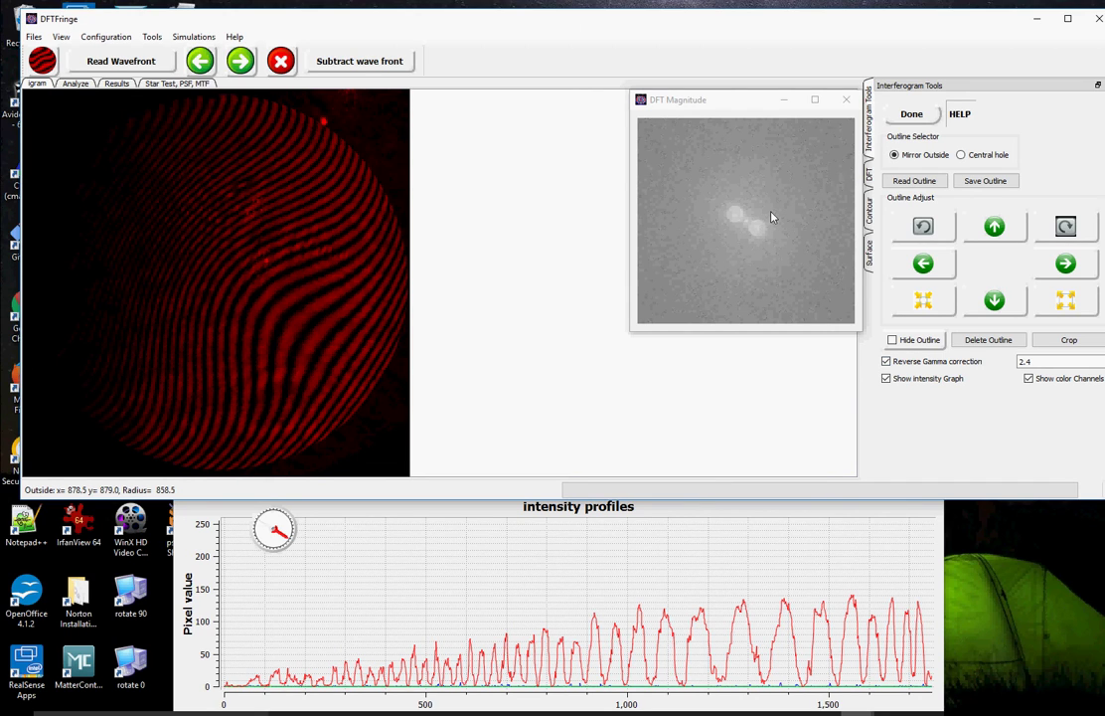
pyautogui.click(912, 115)
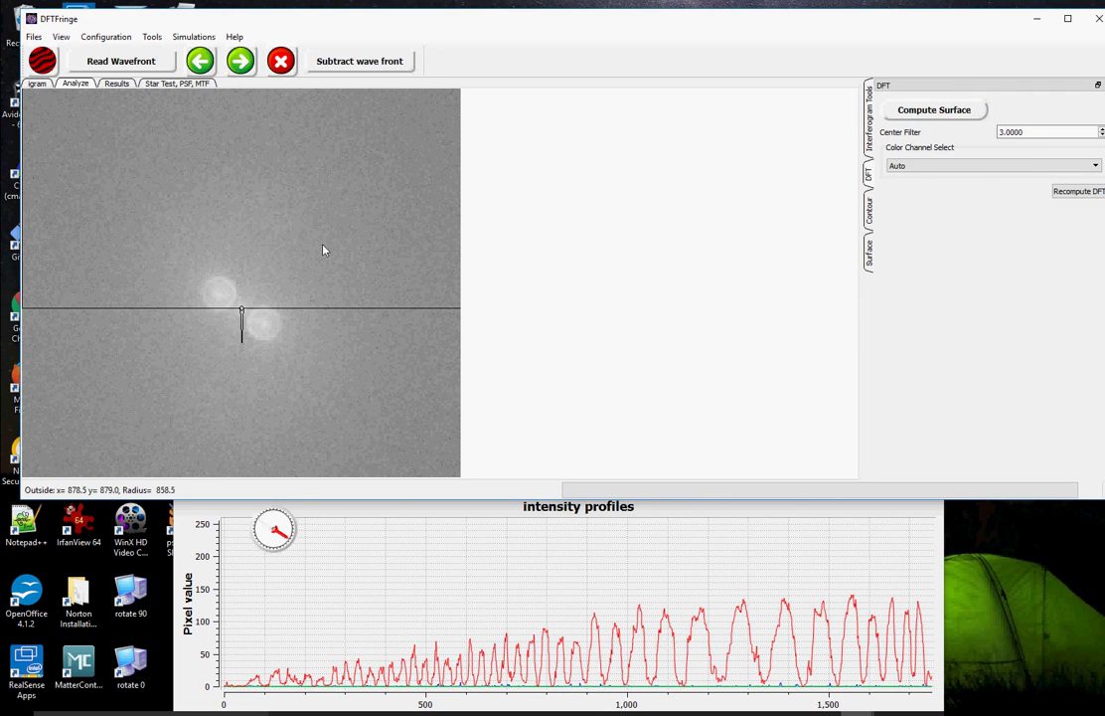
pyautogui.scroll(11, 242, 310)
# Step: Compute the DSC_4776.JPG wavefront surface and accept inverting it
pyautogui.click(934, 110)
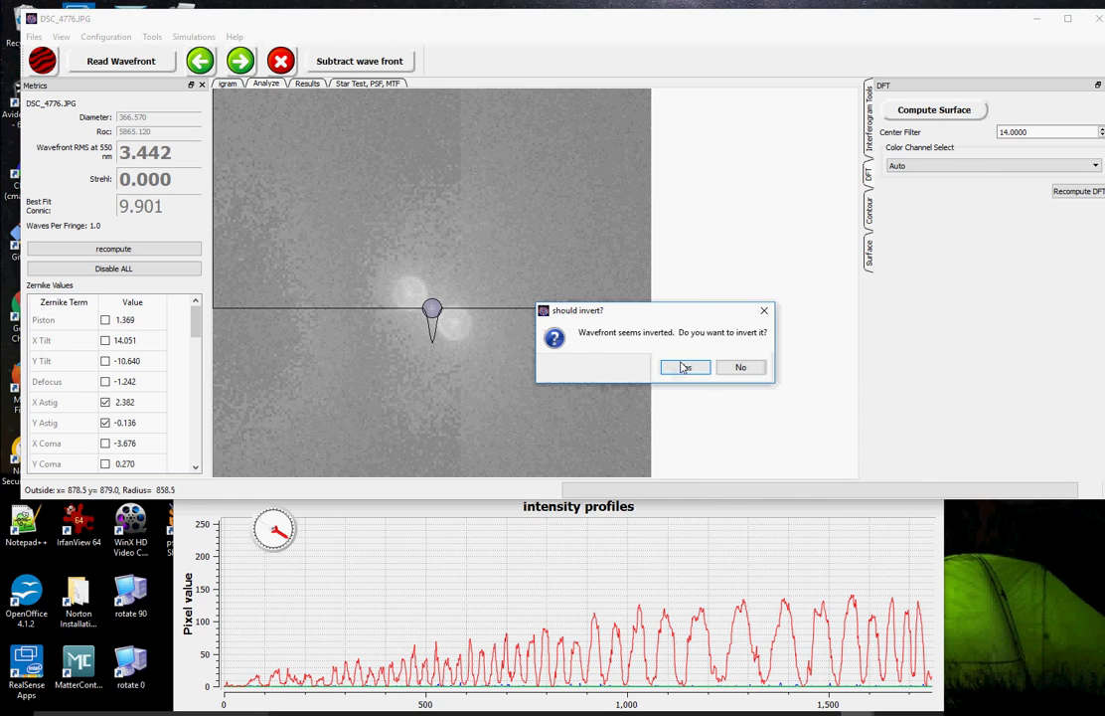
pyautogui.click(684, 367)
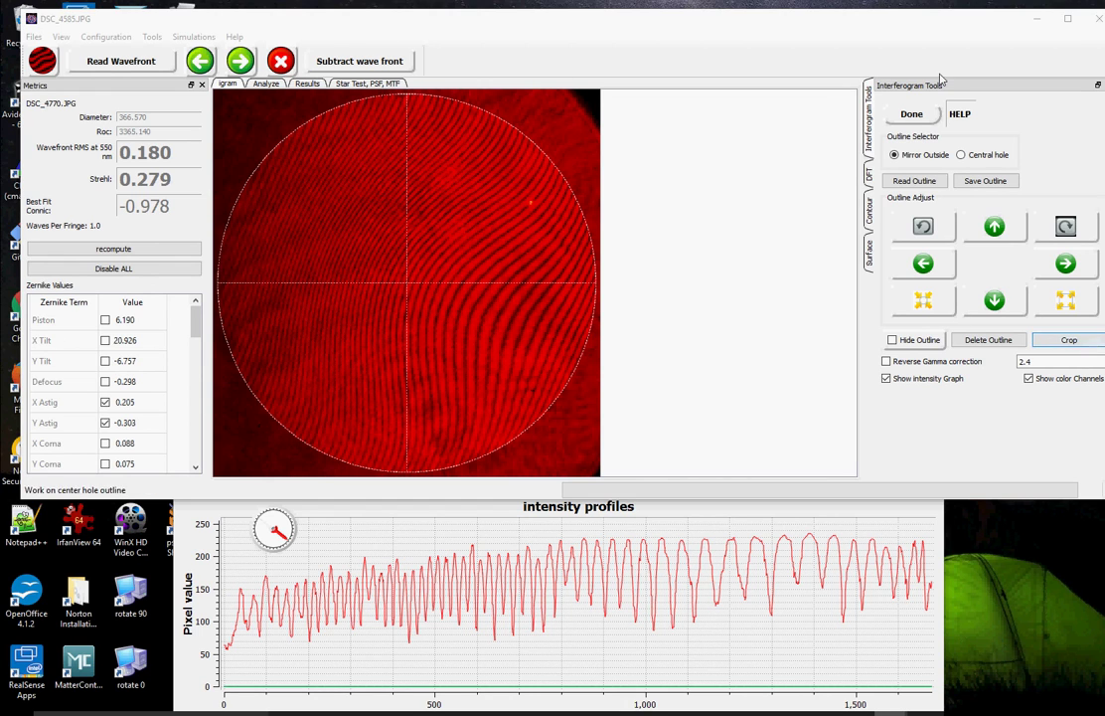
# Step: Finish the DSC_4585.JPG outline and compute its surface, giving 0.105 RMS
pyautogui.click(912, 113)
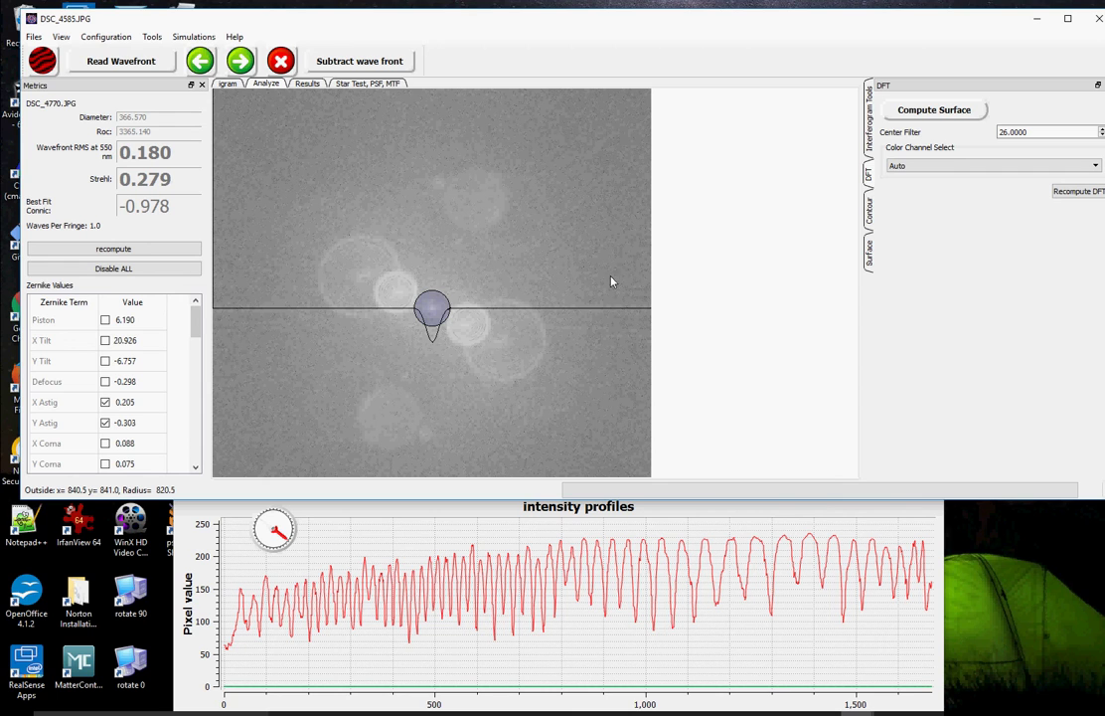
pyautogui.click(934, 110)
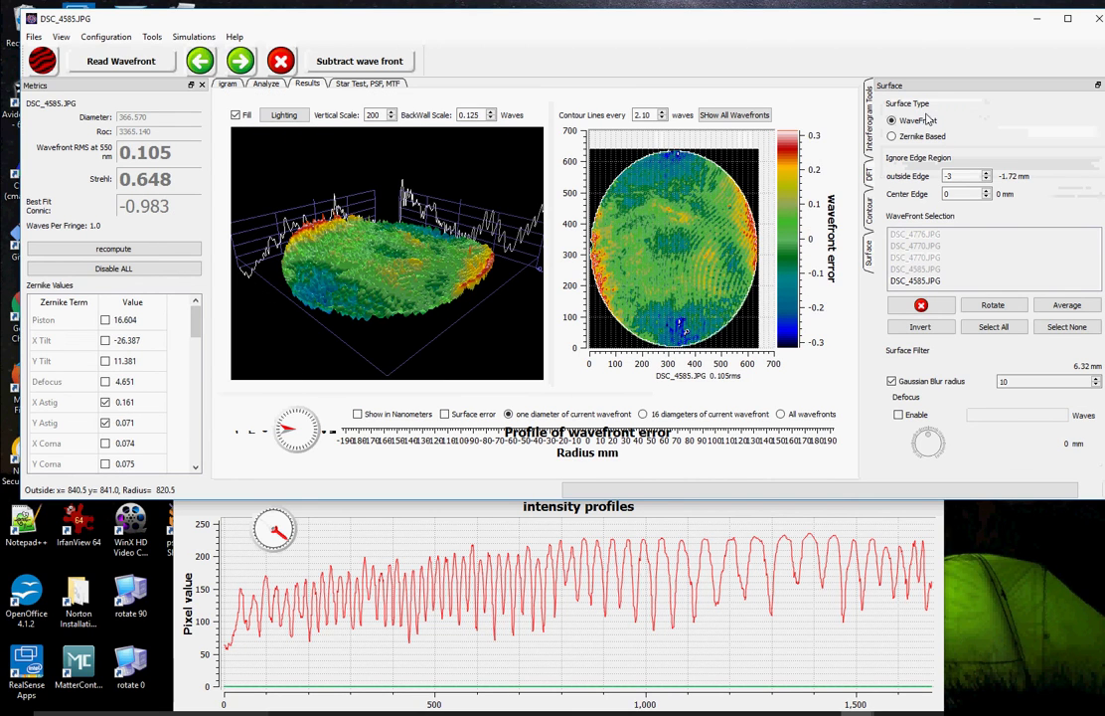
# Step: Tilt the DSC_4585.JPG 3-D surface to a top-down view and return to the interferogram tools
pyautogui.moveTo(392, 213); pyautogui.dragTo(369, 289)
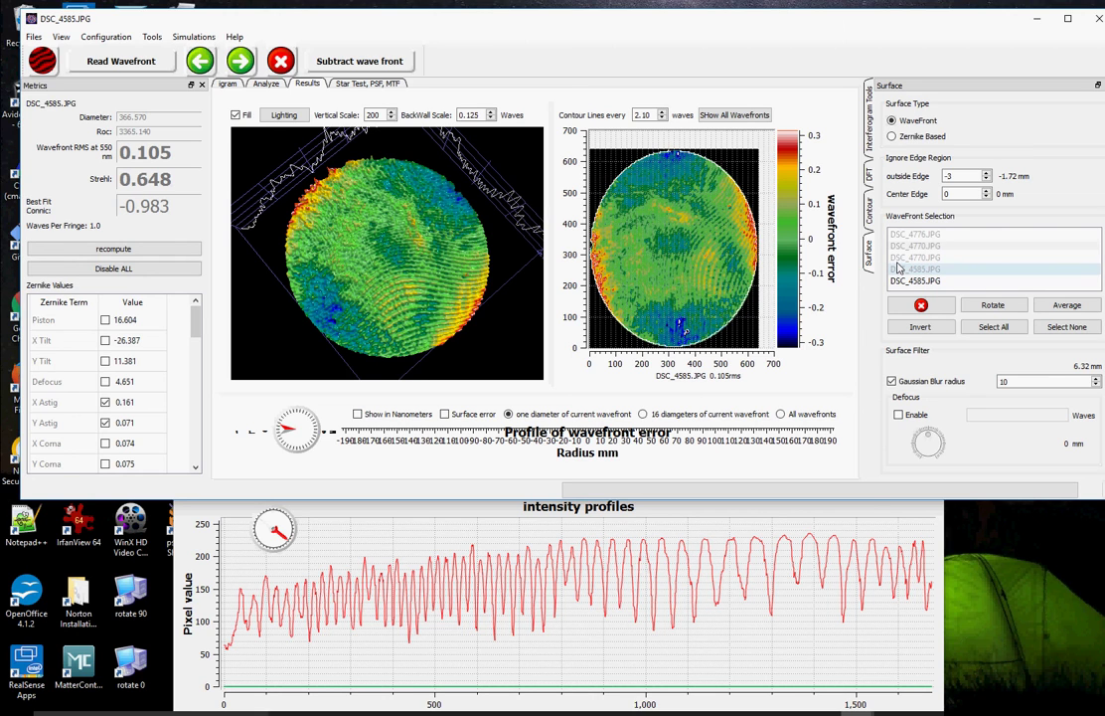
pyautogui.click(868, 139)
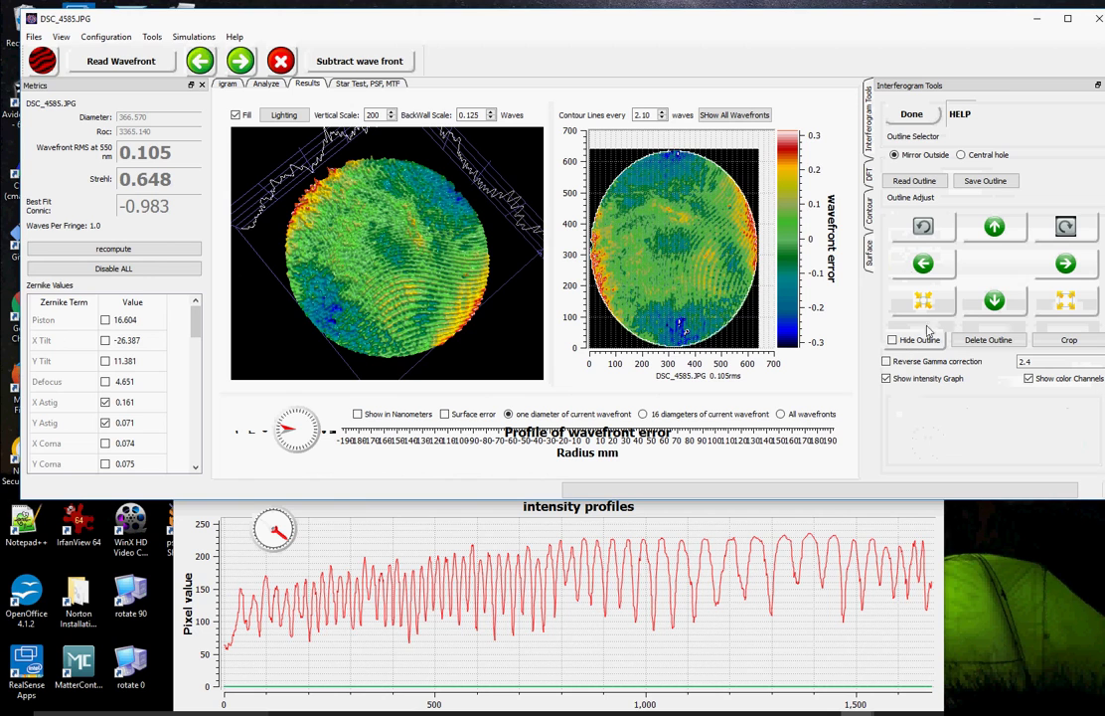
# Step: Enable reverse gamma correction and recompute the DSC_4585.JPG wavefront surface from the DFT settings
pyautogui.click(902, 364)
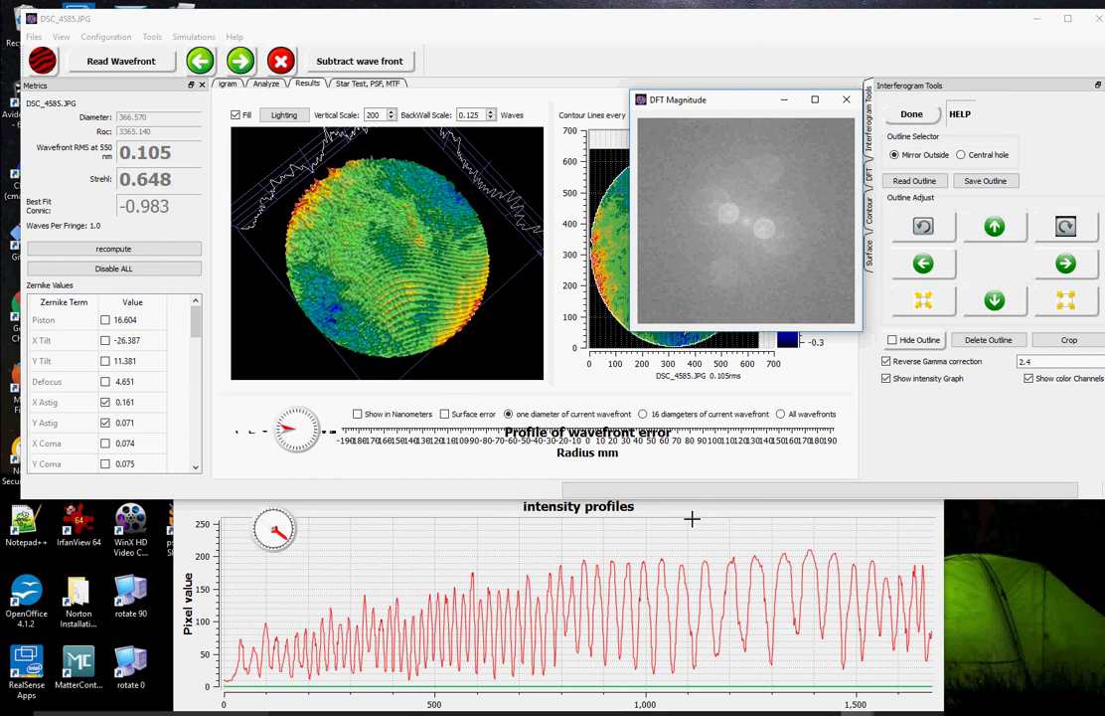
pyautogui.click(914, 114)
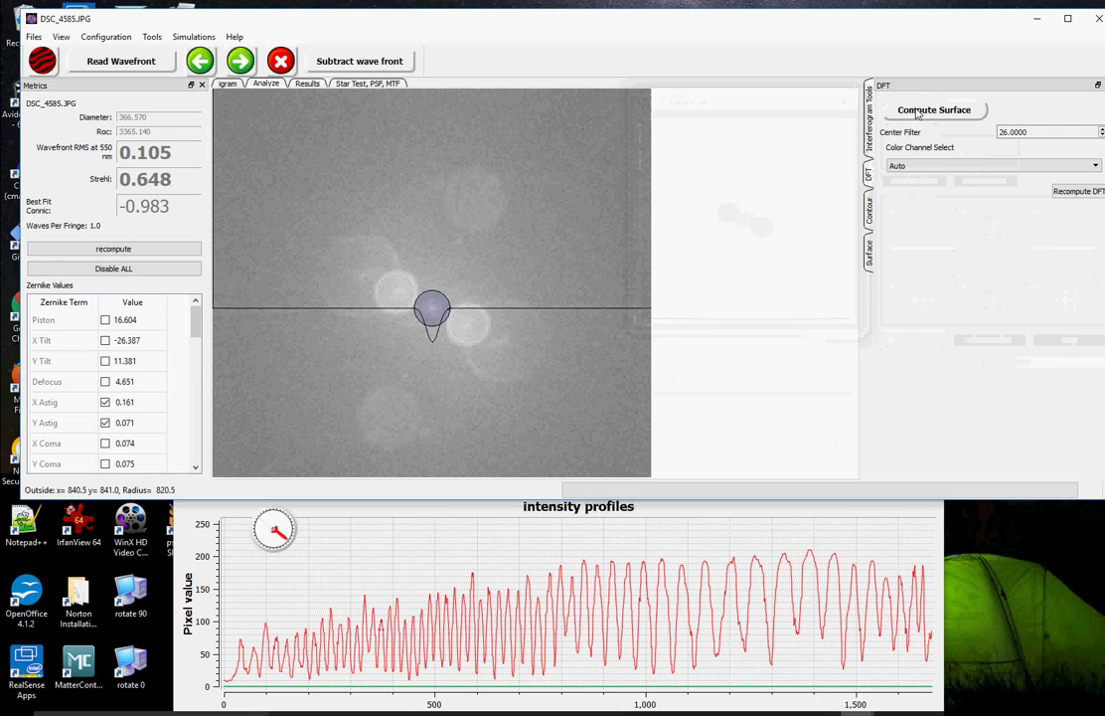
pyautogui.click(916, 112)
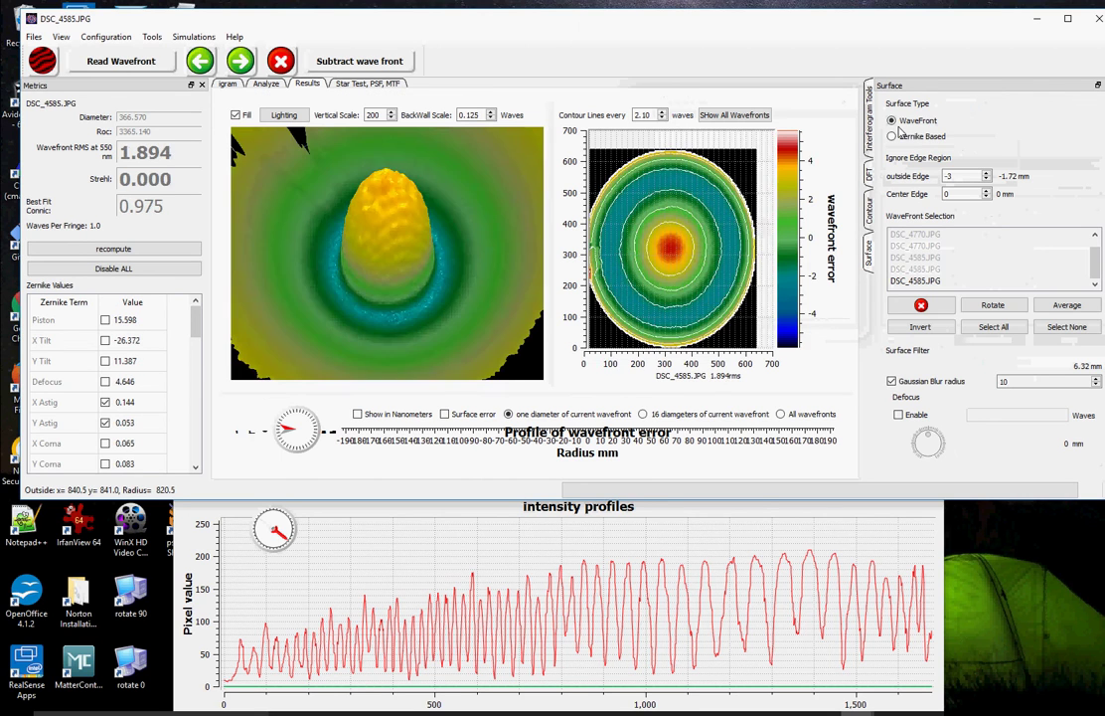